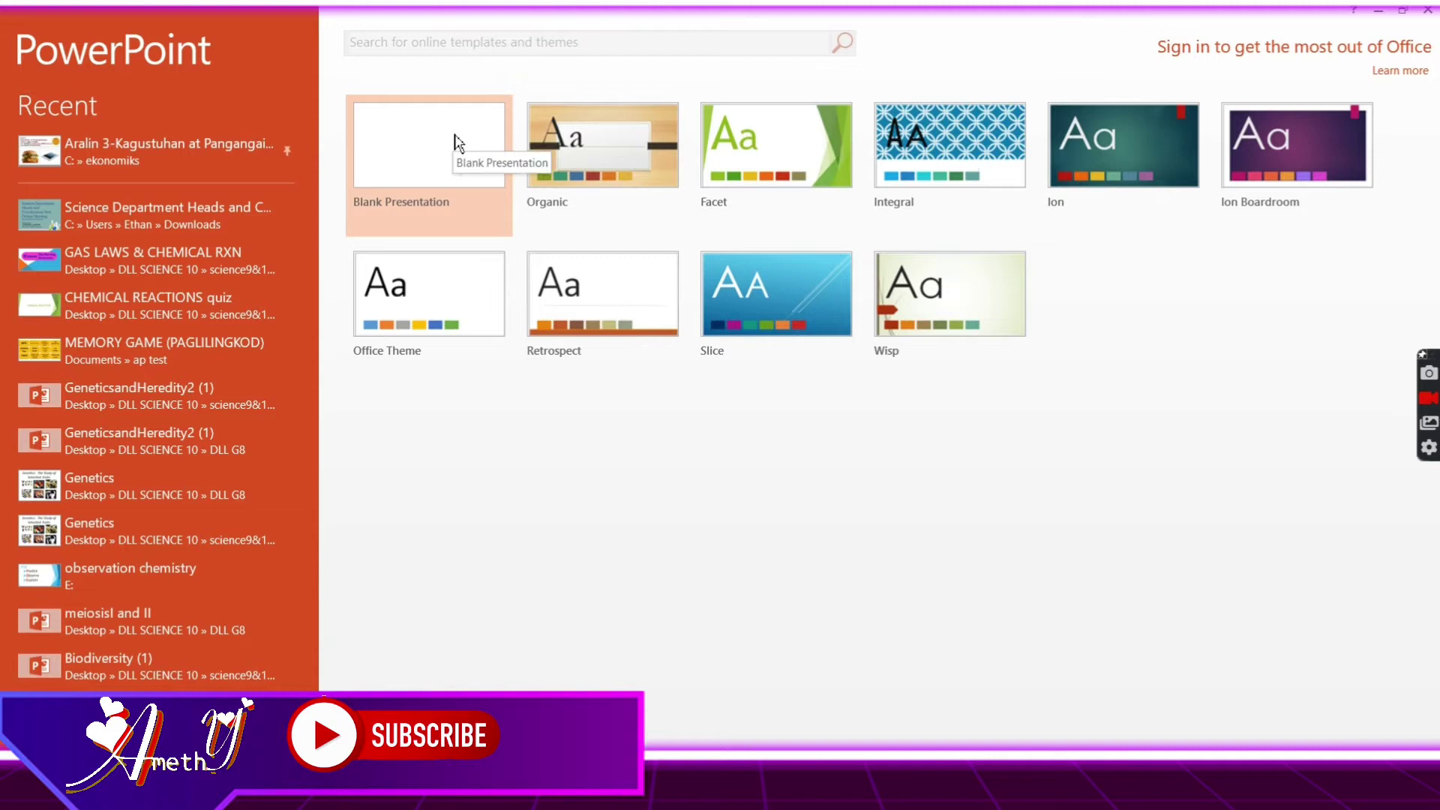
Start a new blank presentation and switch its slide to the Blank layout.
click(449, 178)
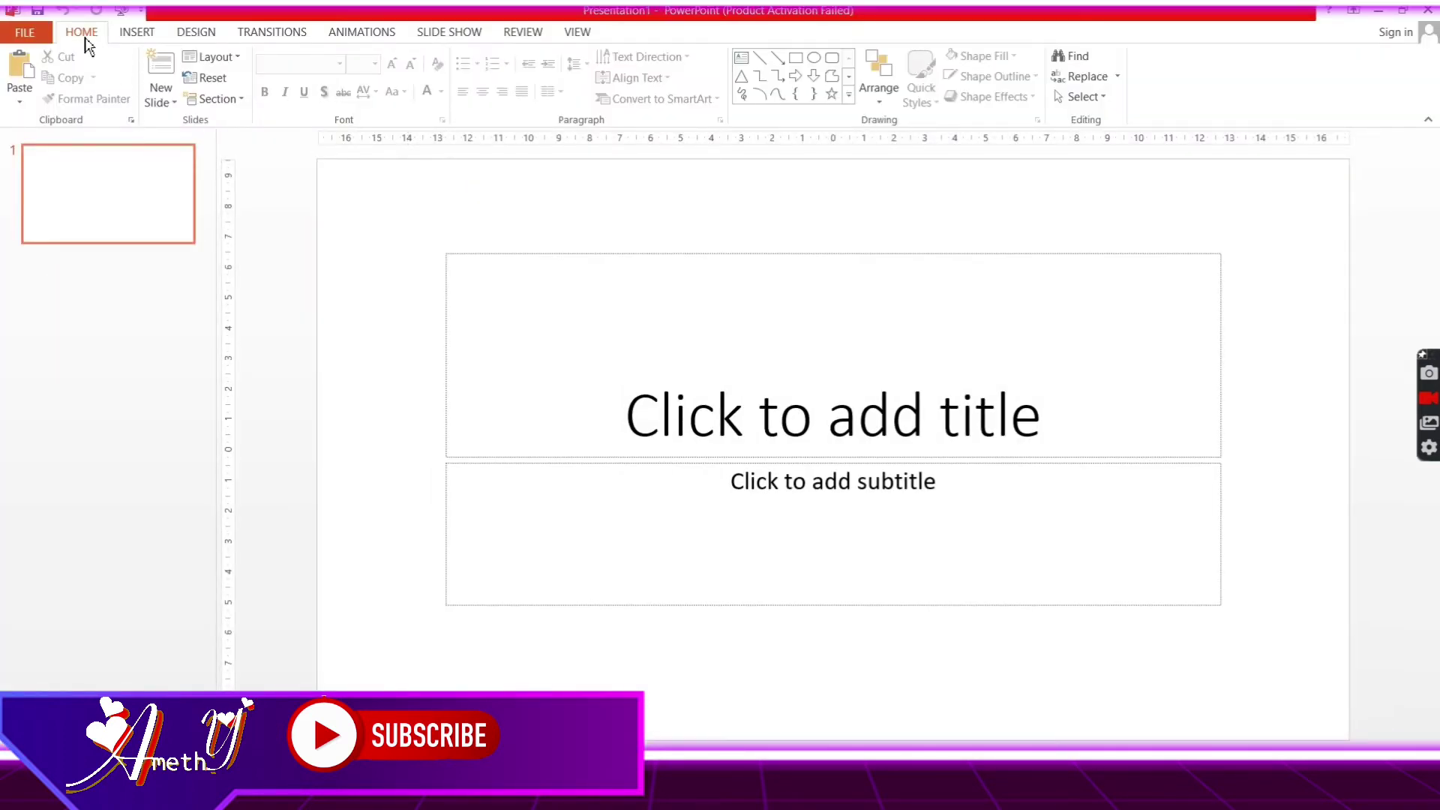
click(211, 58)
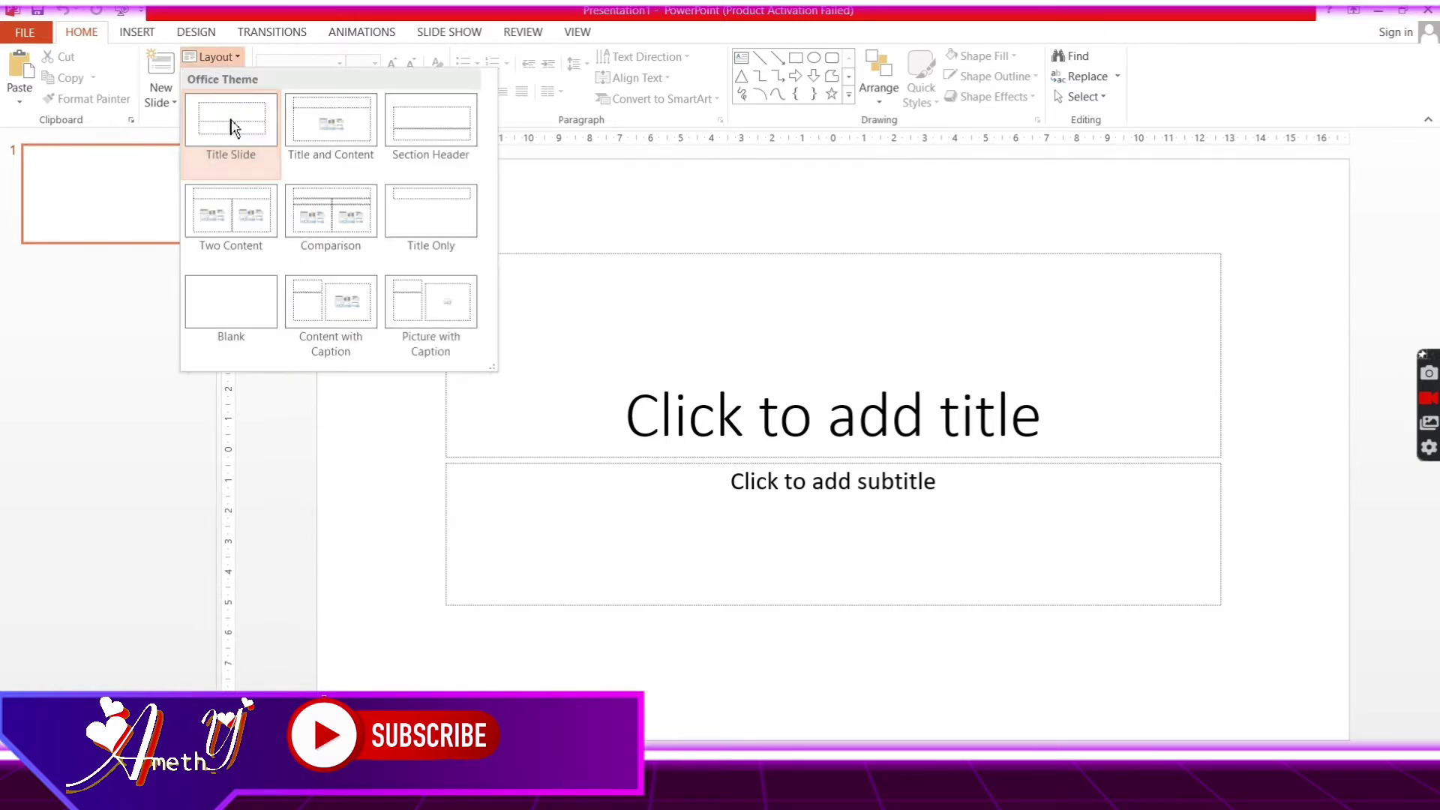
click(249, 306)
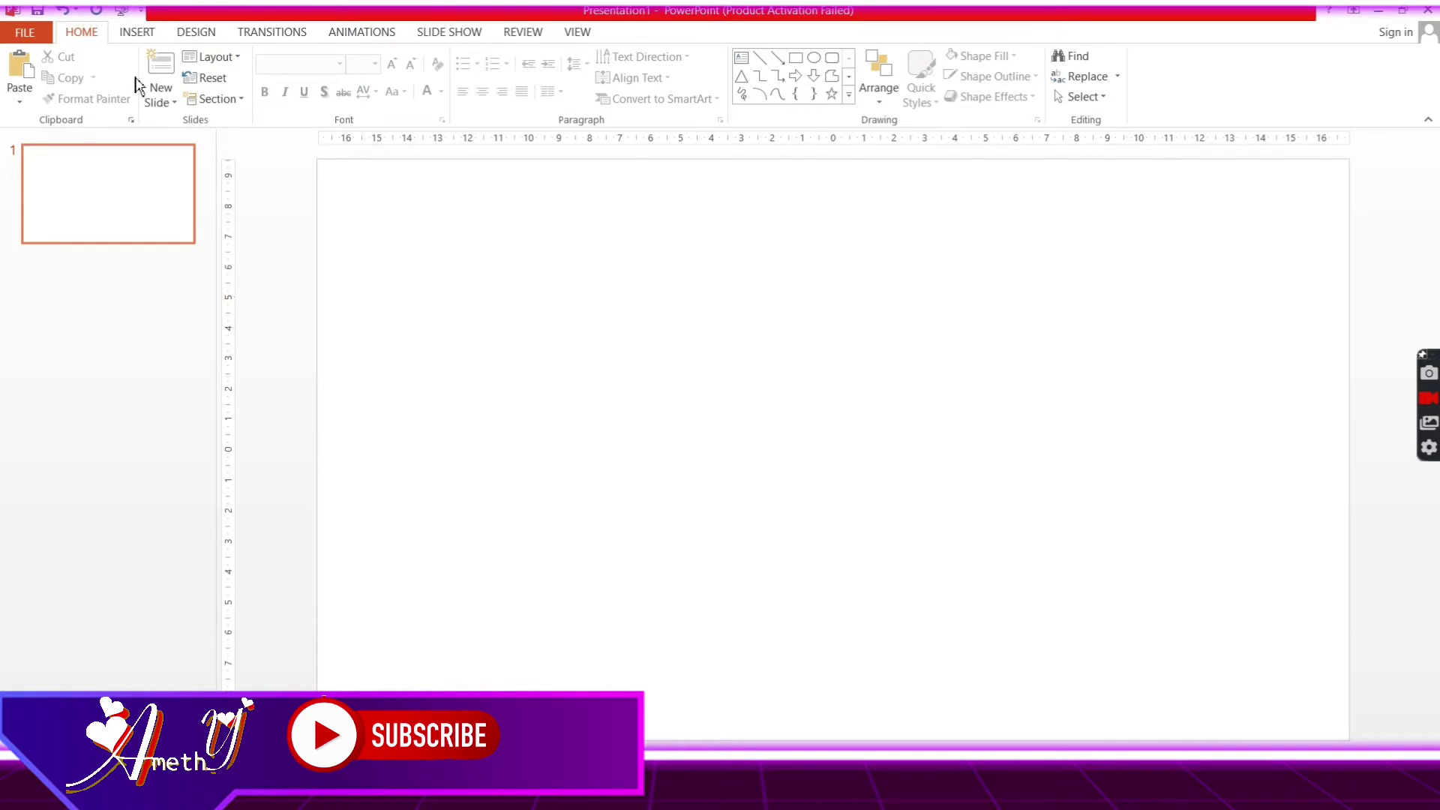
Draw a text box covering nearly the whole slide.
click(150, 34)
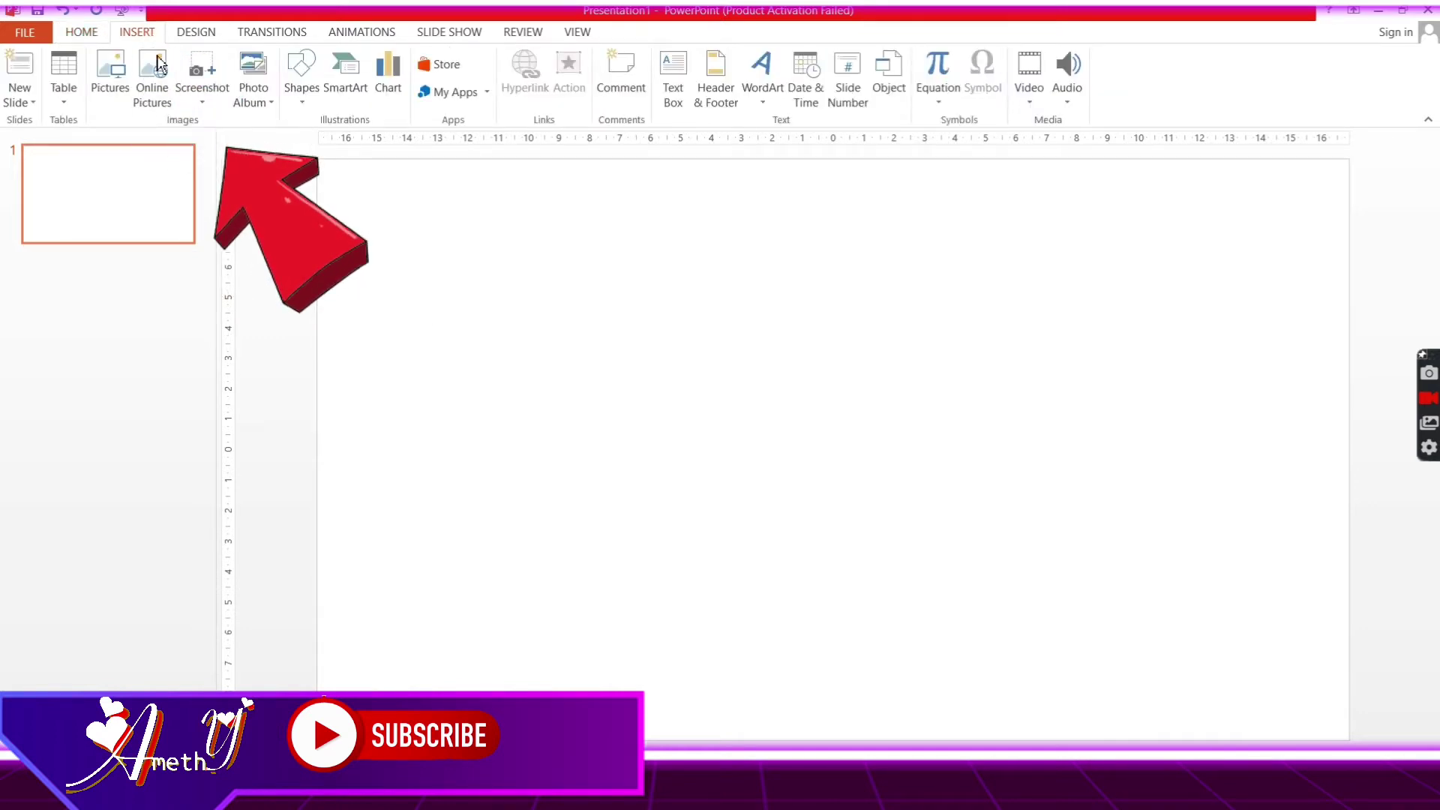
click(680, 104)
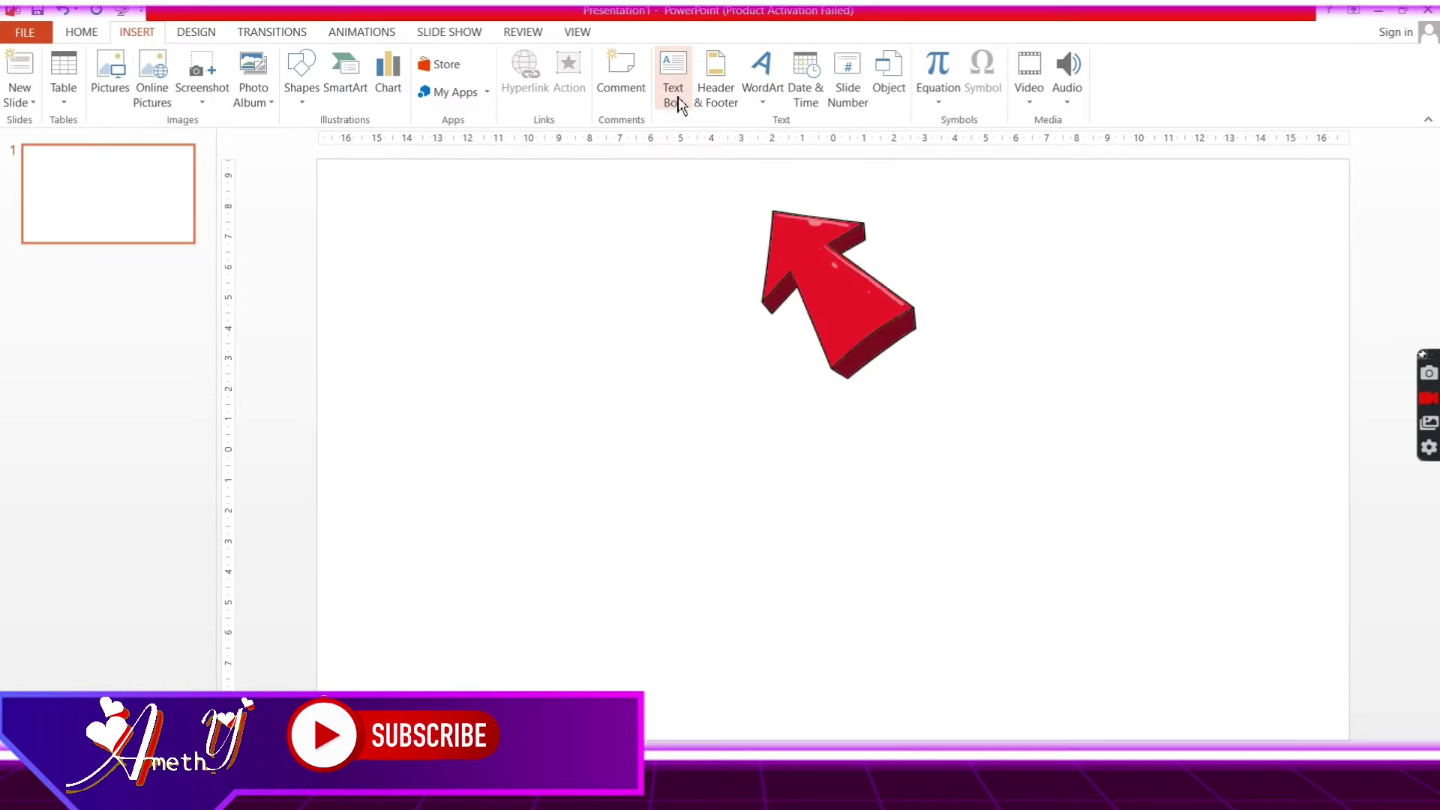
click(679, 104)
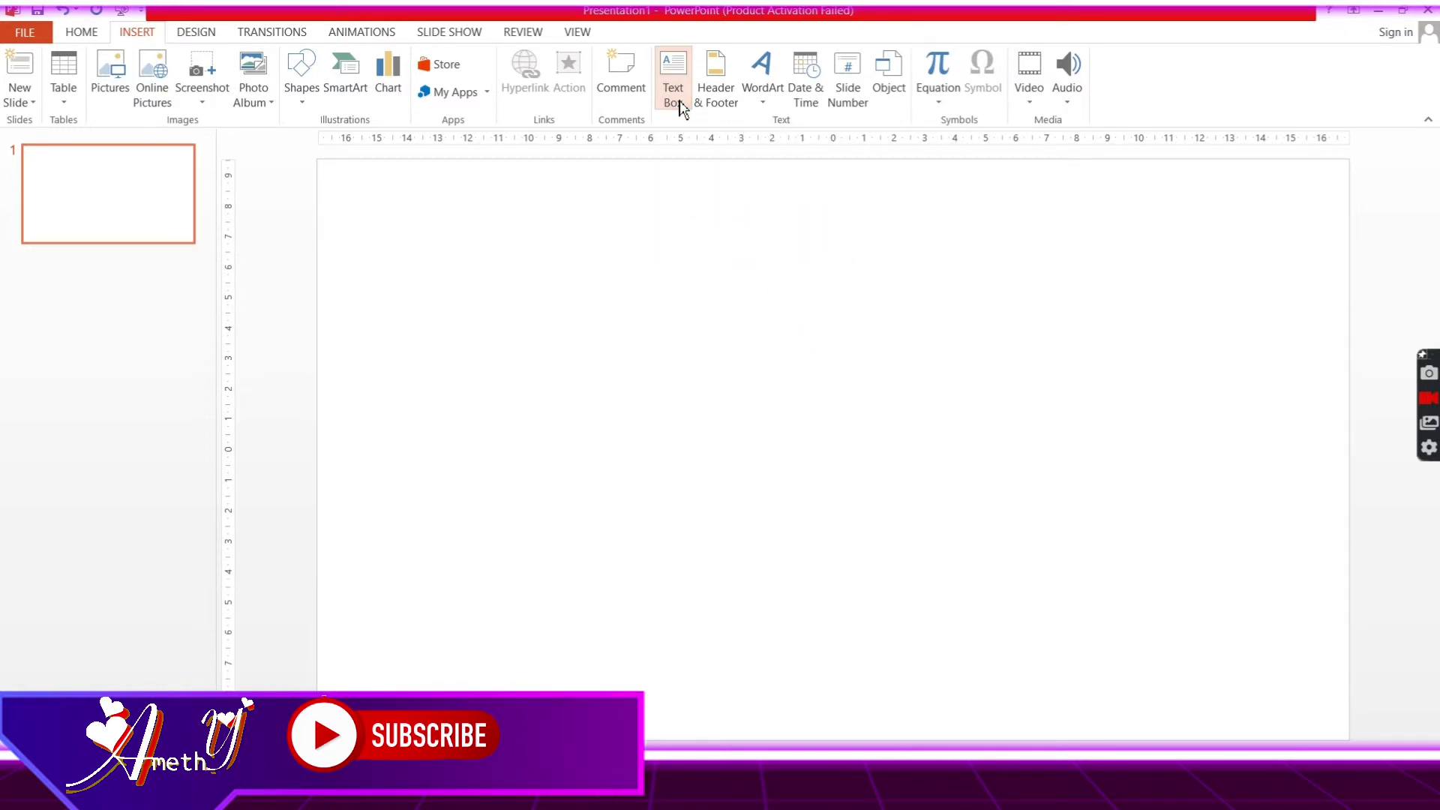
mouse_move(329, 178)
mouse_down()
mouse_move(768, 466)
mouse_move(1296, 649)
mouse_move(1336, 726)
mouse_up()
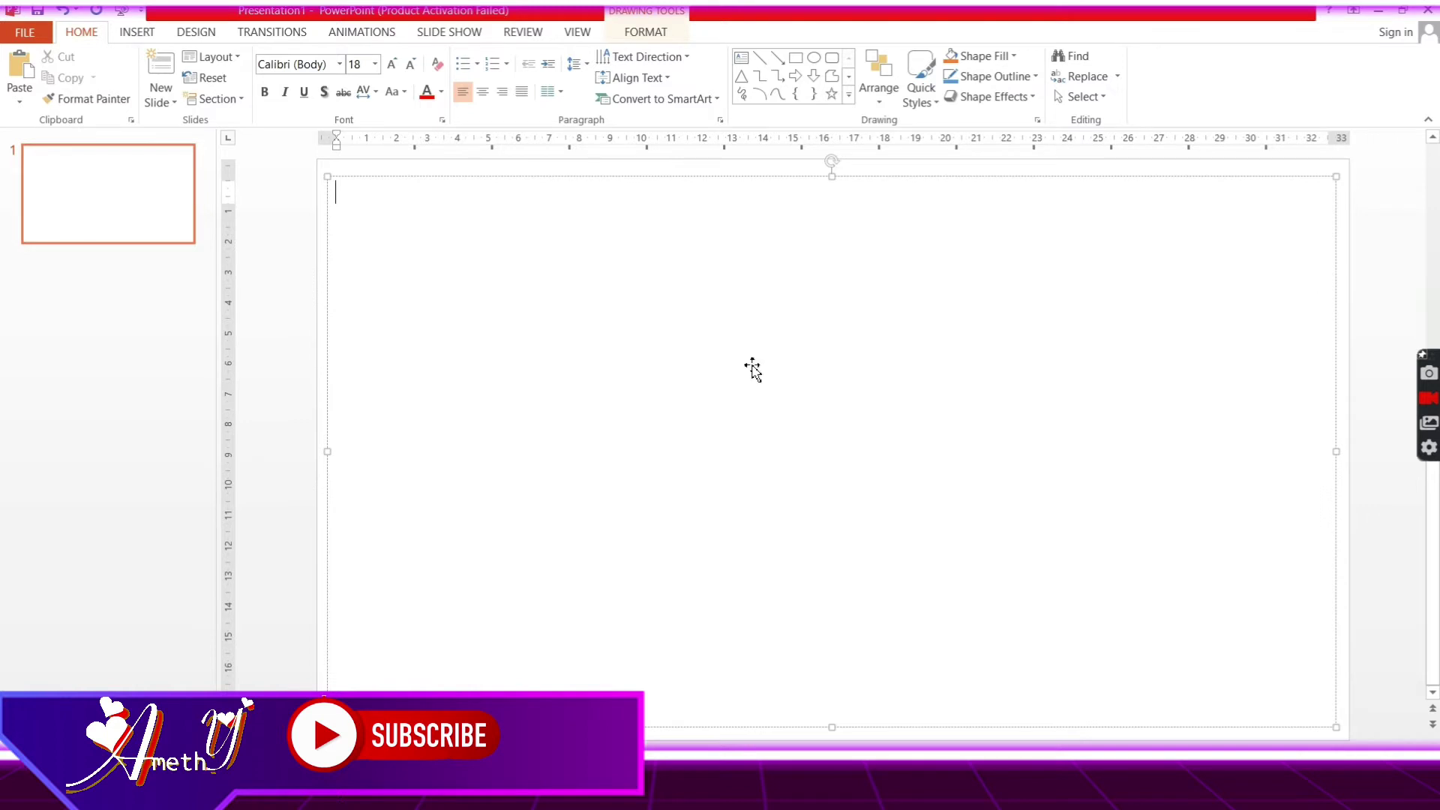
Type CITY in the text box and set it in Arial Black.
text(C)
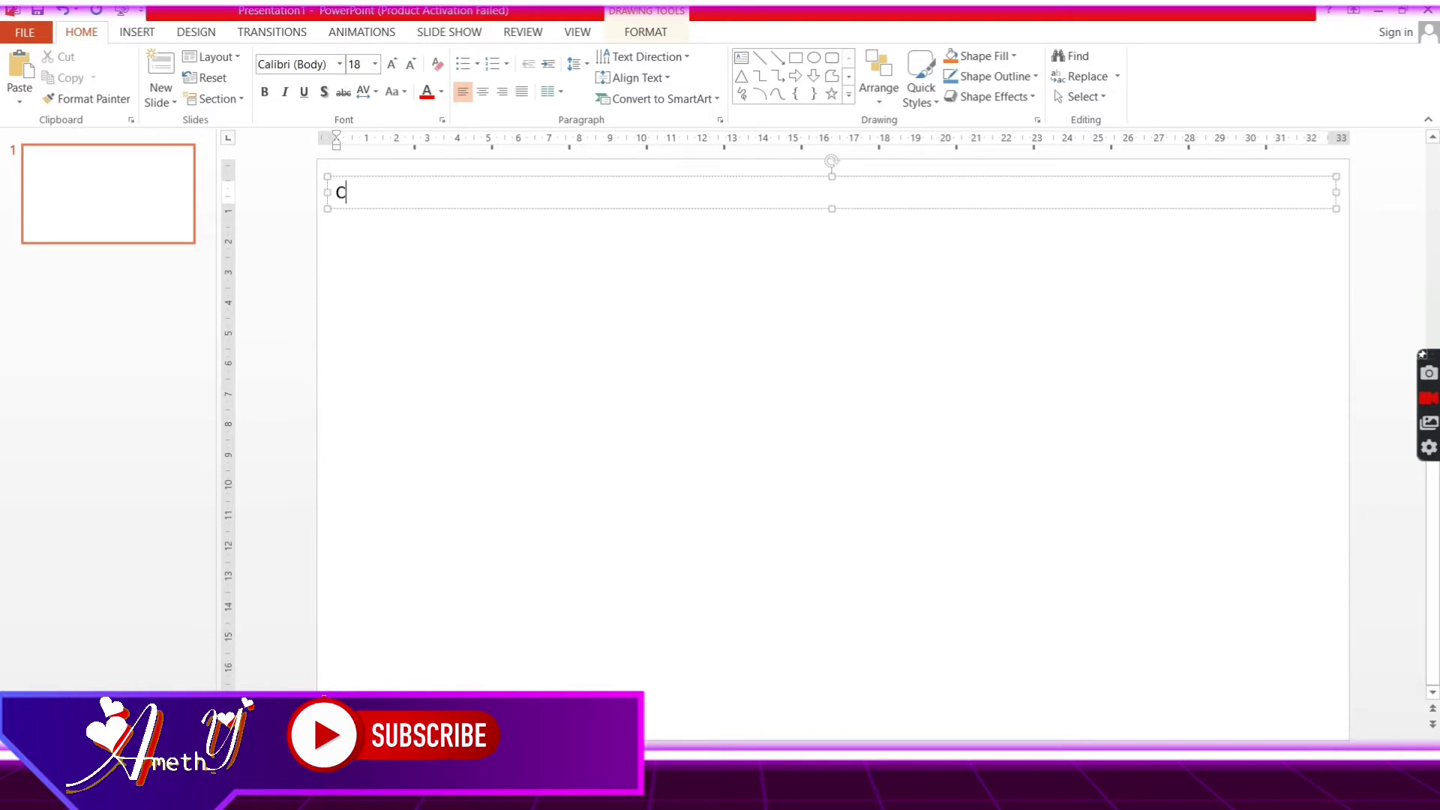
text(ITY)
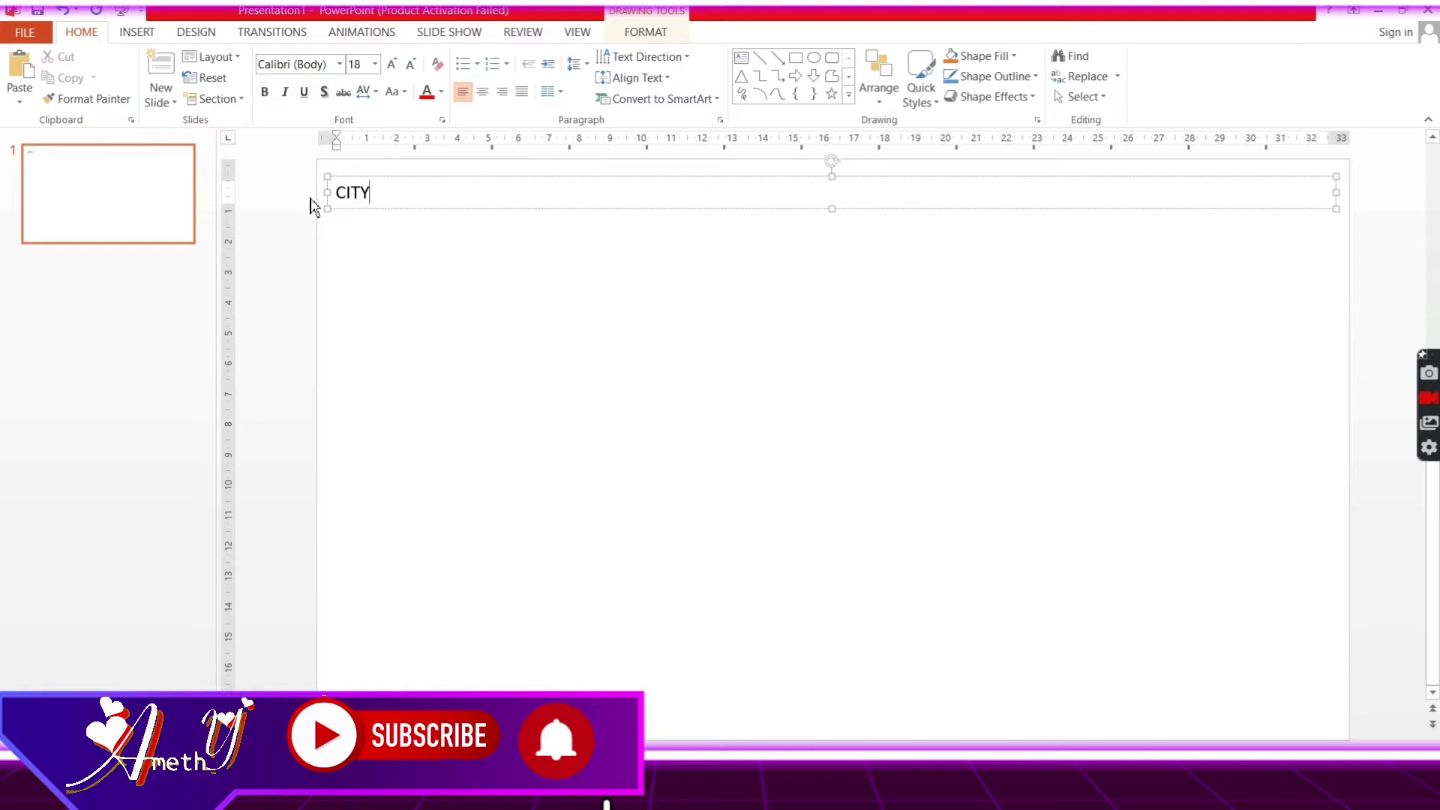
double_click(365, 194)
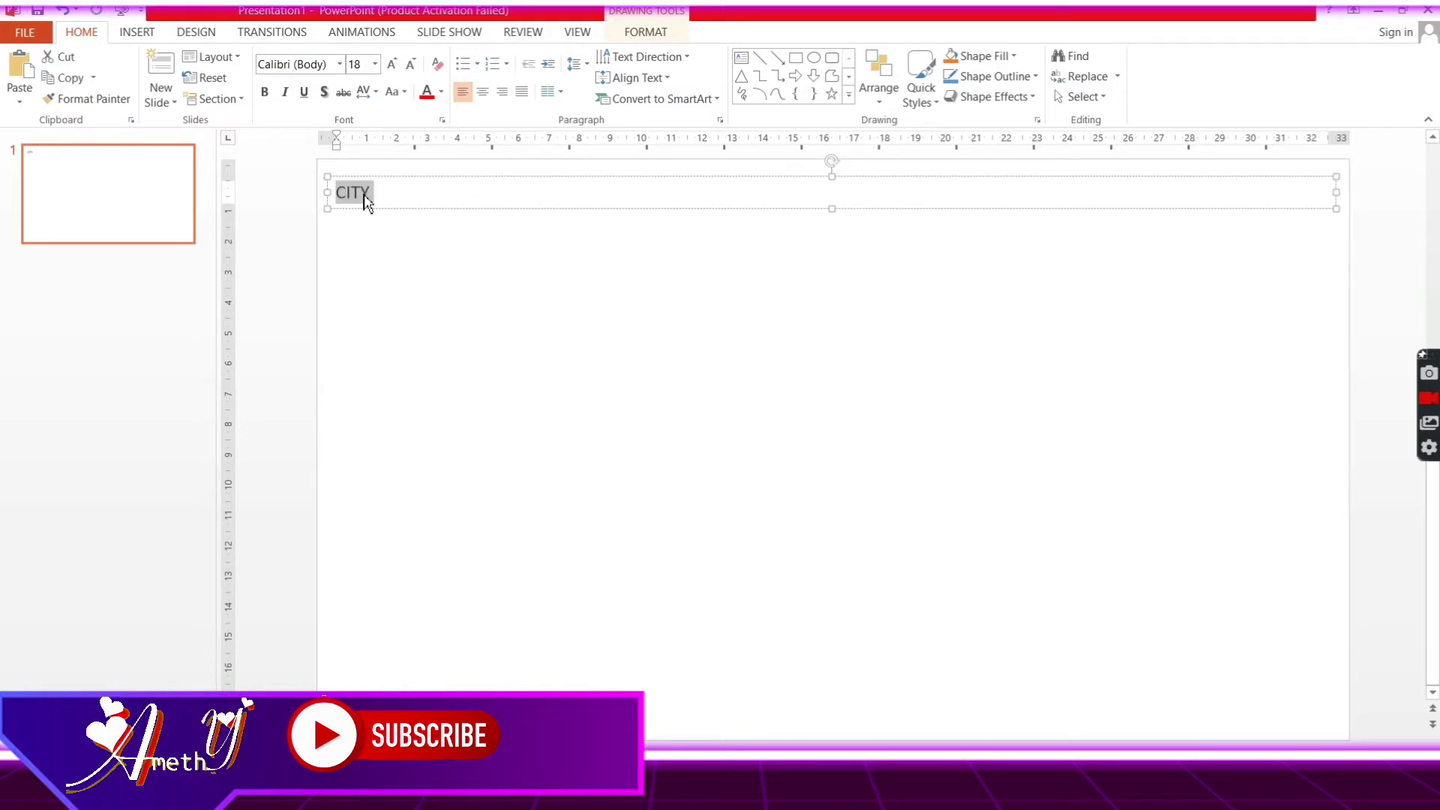
click(341, 66)
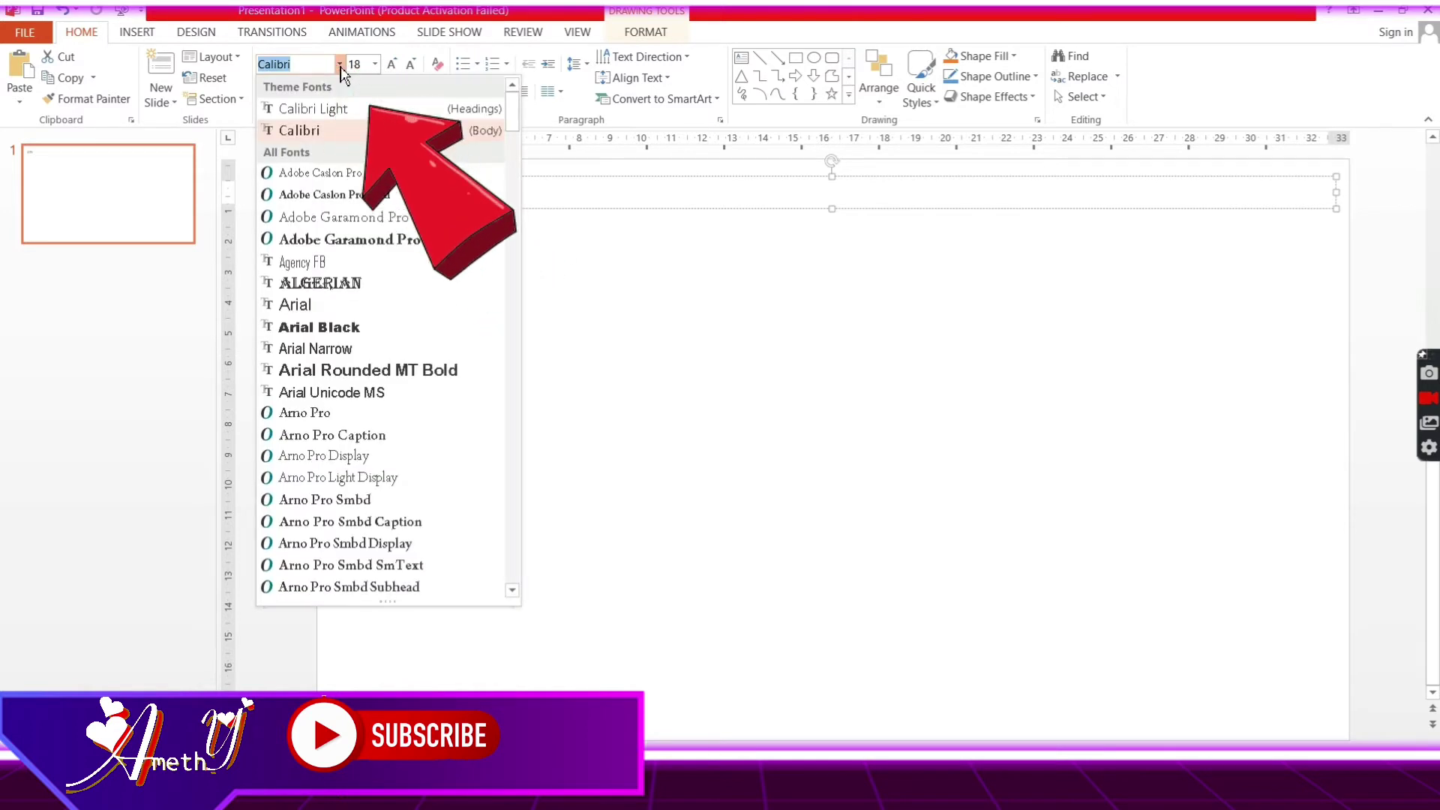
click(349, 330)
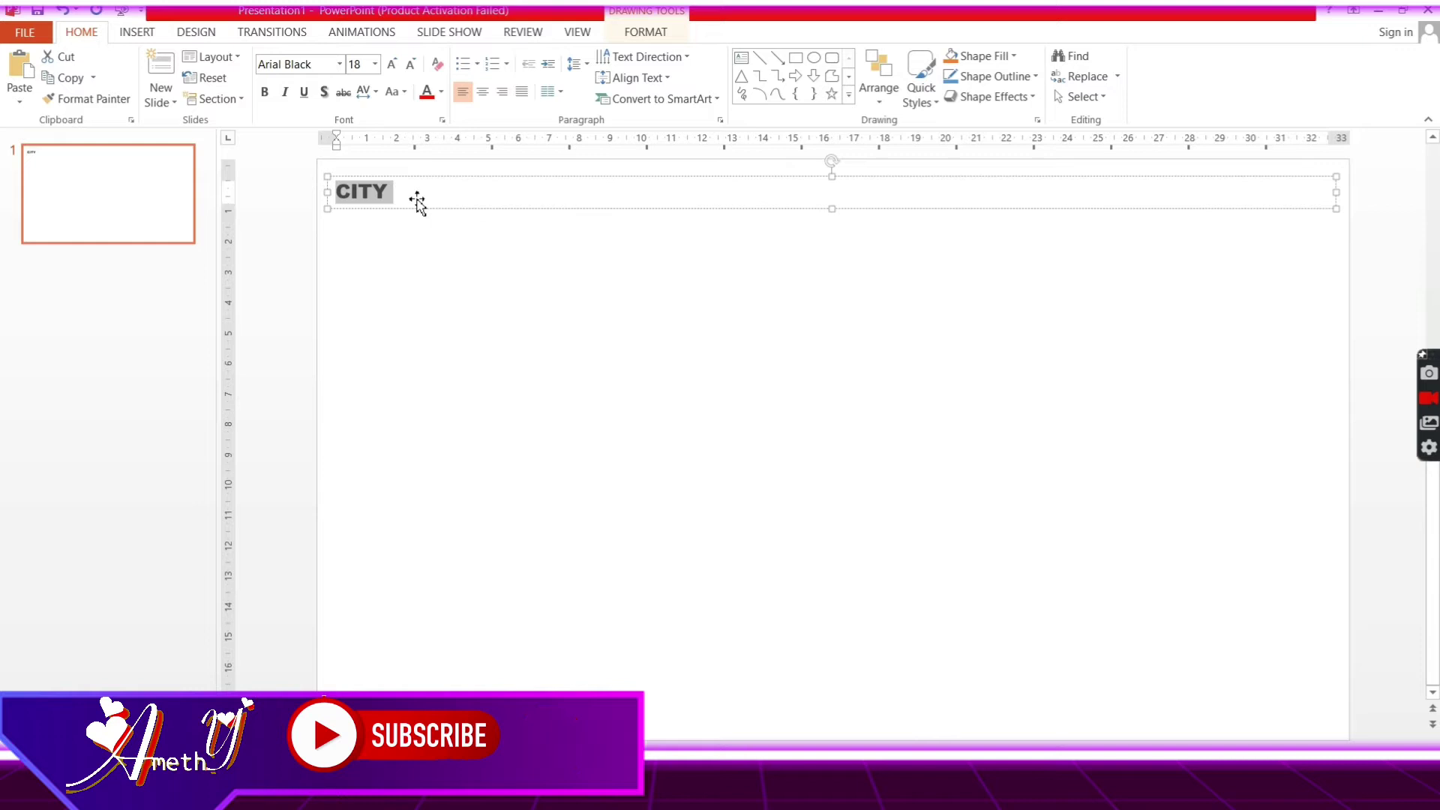
Enlarge the CITY text step by step to 287 pt.
drag(418, 203, 422, 207)
key(ctrl+shift+period)
key(ctrl+shift+period)
key(ctrl+shift+period)
key(ctrl+shift+period)
key(ctrl+shift+period)
key(ctrl+shift+period)
key(ctrl+shift+period)
key(ctrl+shift+period)
key(ctrl+shift+period)
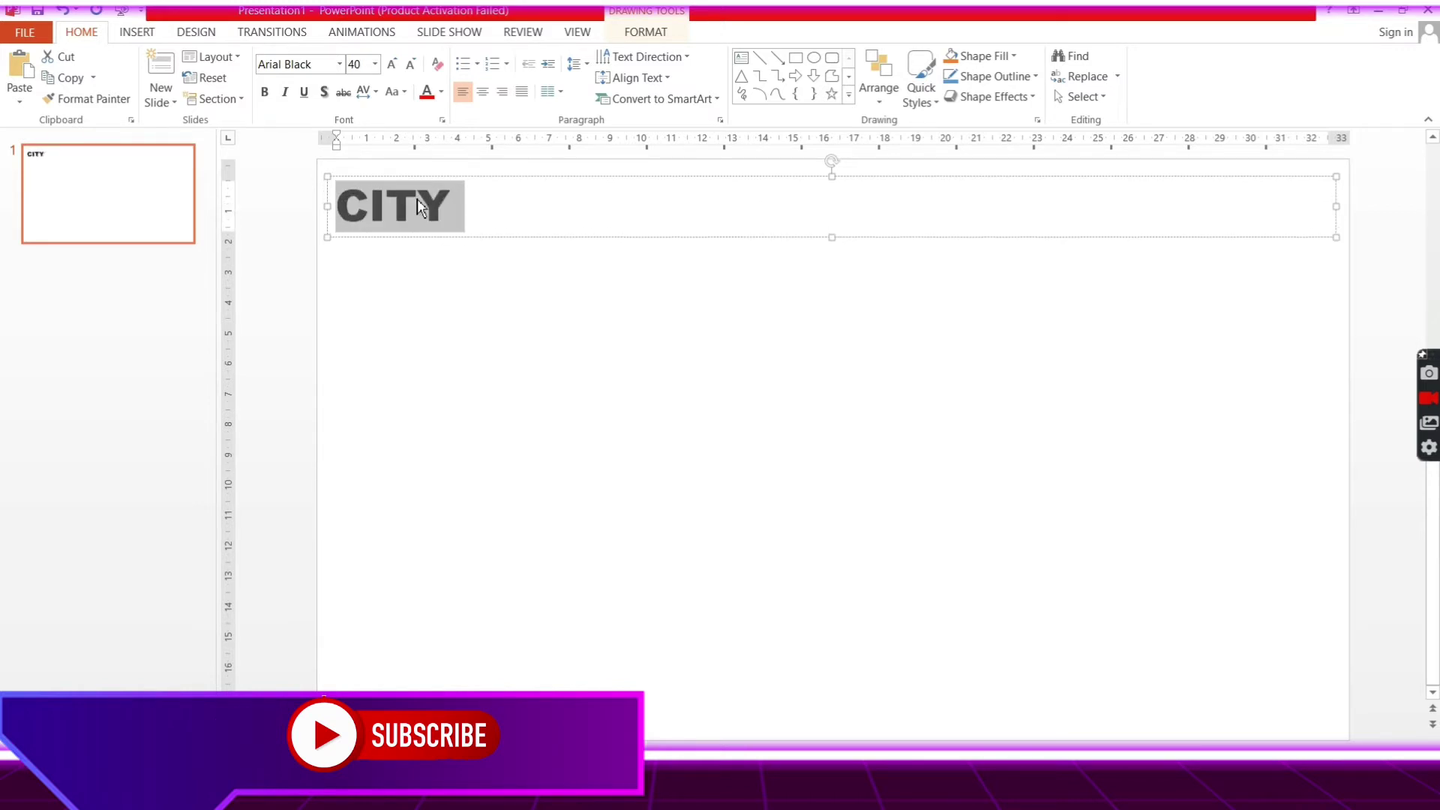
key(ctrl+shift+period)
key(ctrl+shift+period)
key(ctrl+shift+period)
key(ctrl+shift+period)
key(ctrl+shift+period)
key(ctrl+shift+period)
key(ctrl+shift+period)
key(ctrl+shift+period)
key(ctrl+shift+period)
key(ctrl+shift+period)
key(ctrl+shift+period)
key(ctrl+shift+period)
key(ctrl+shift+period)
key(ctrl+shift+period)
key(ctrl+shift+period)
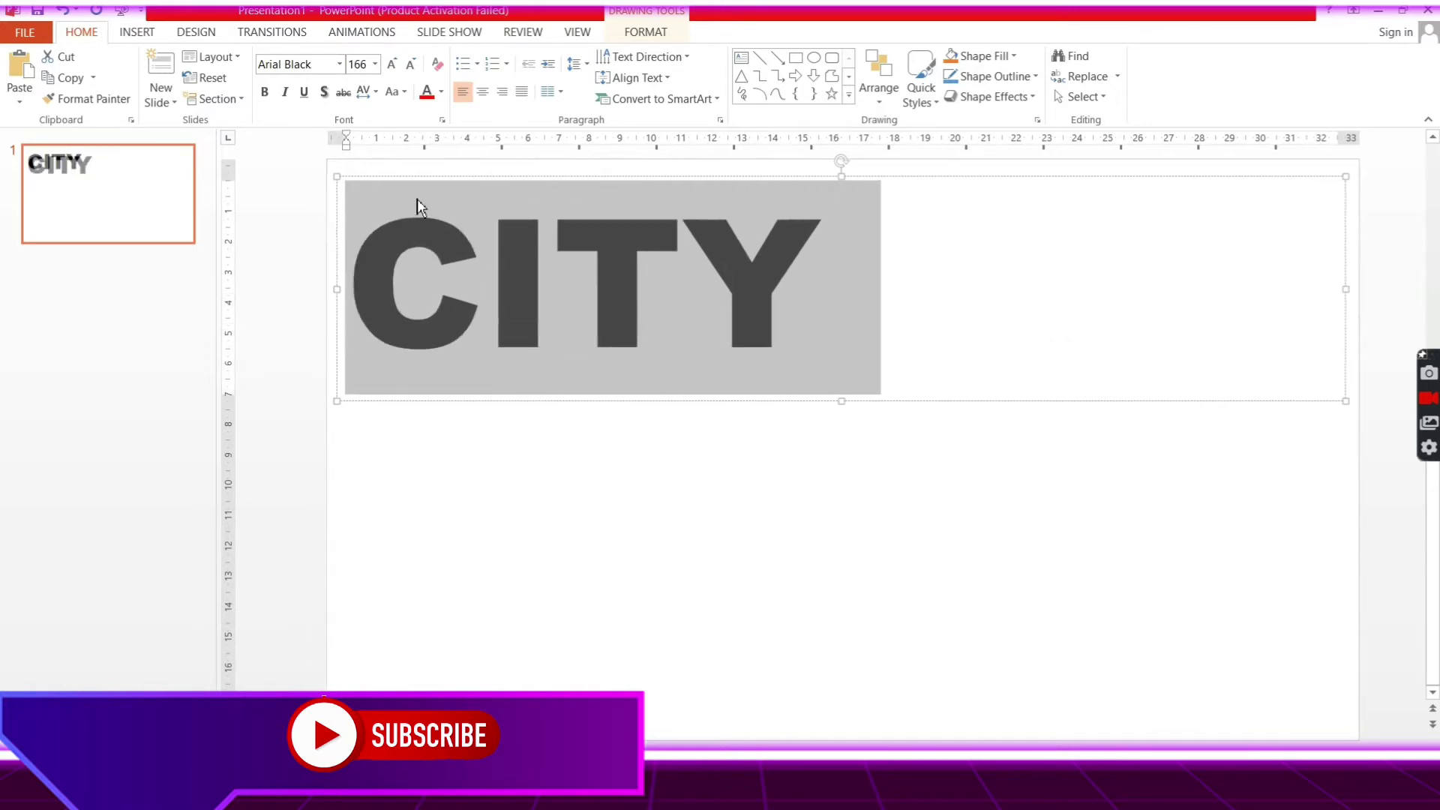
key(ctrl+shift+period)
key(ctrl+shift+period)
key(ctrl+shift+period)
key(ctrl+shift+period)
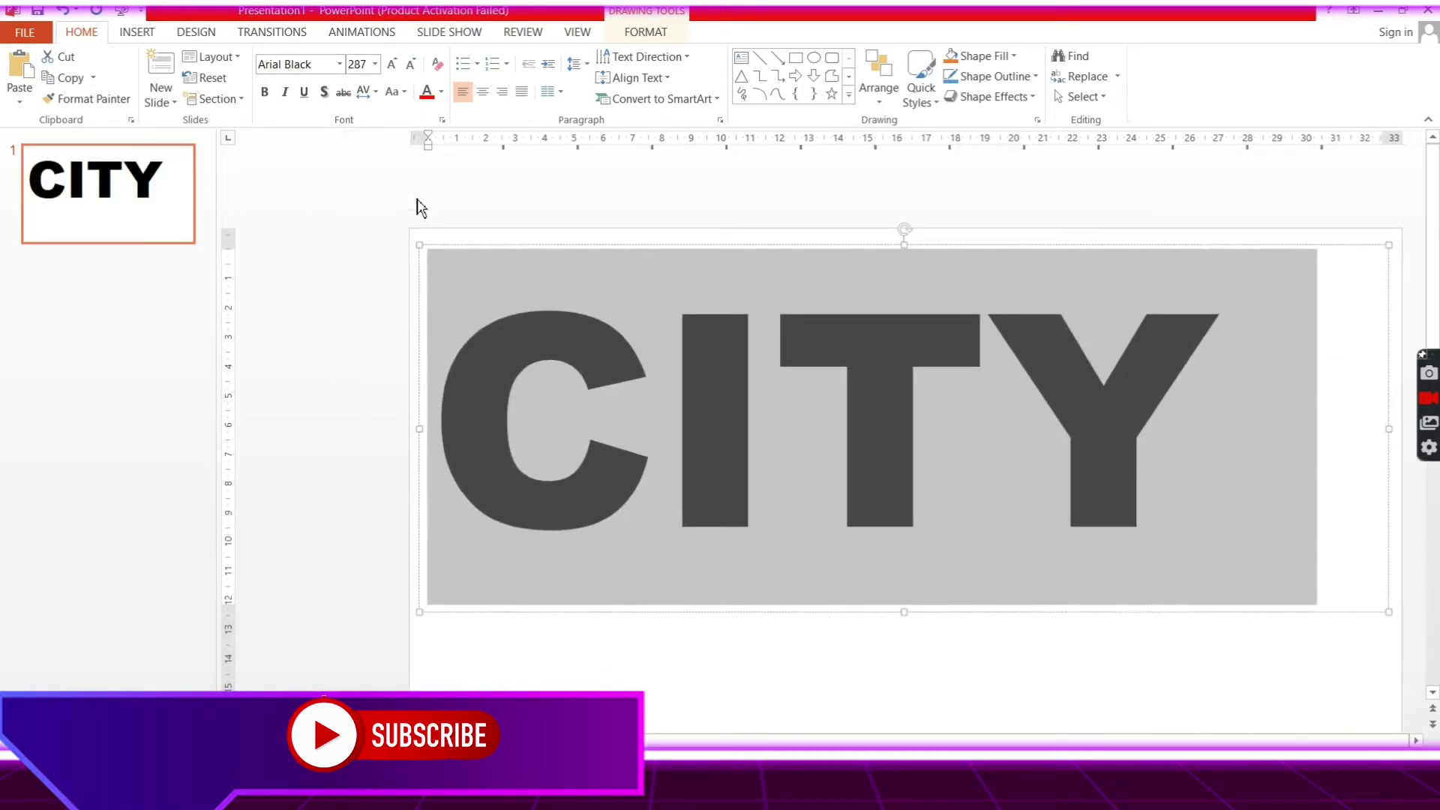
Open Format Text Effects for the CITY text to show the Format Shape pane.
right_click(642, 454)
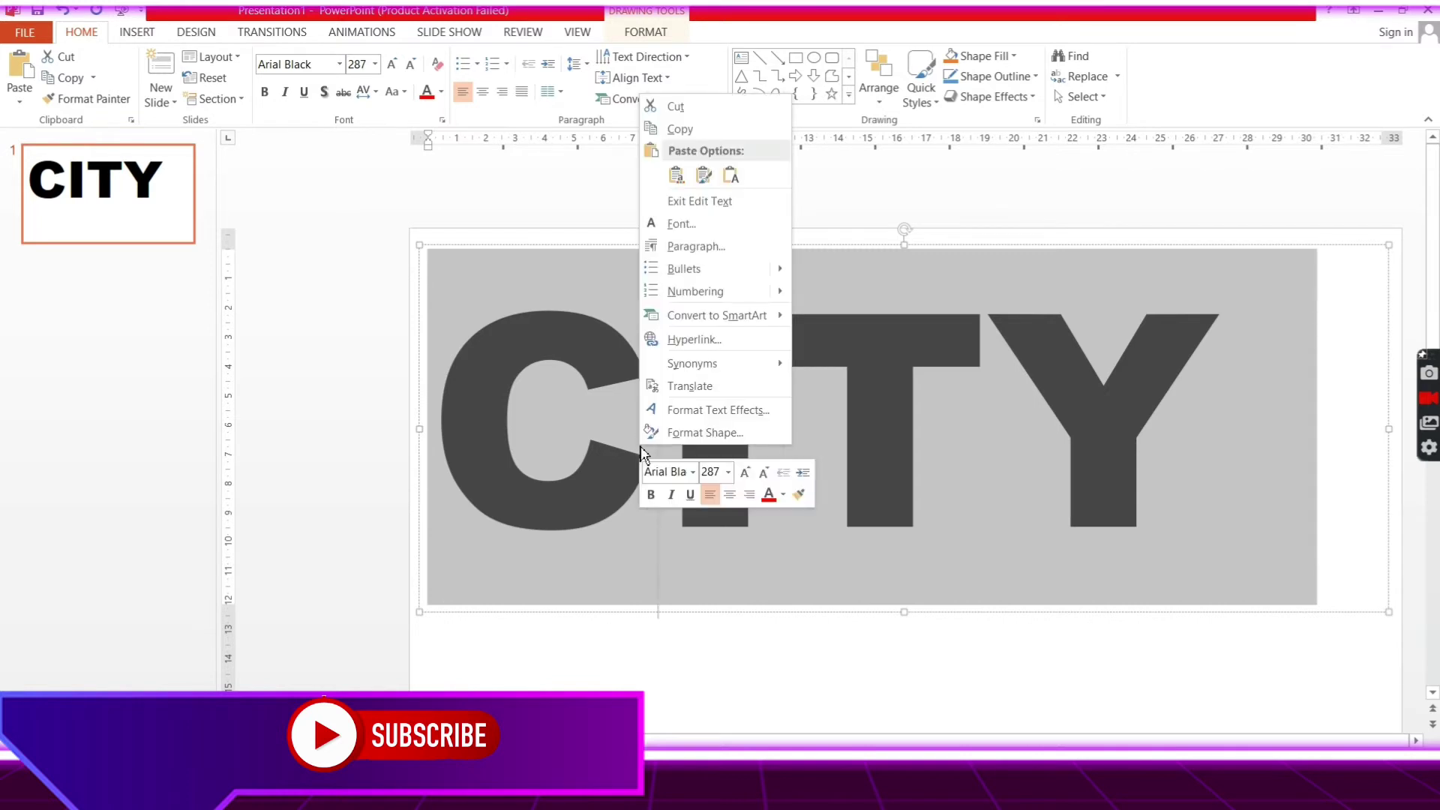
click(697, 414)
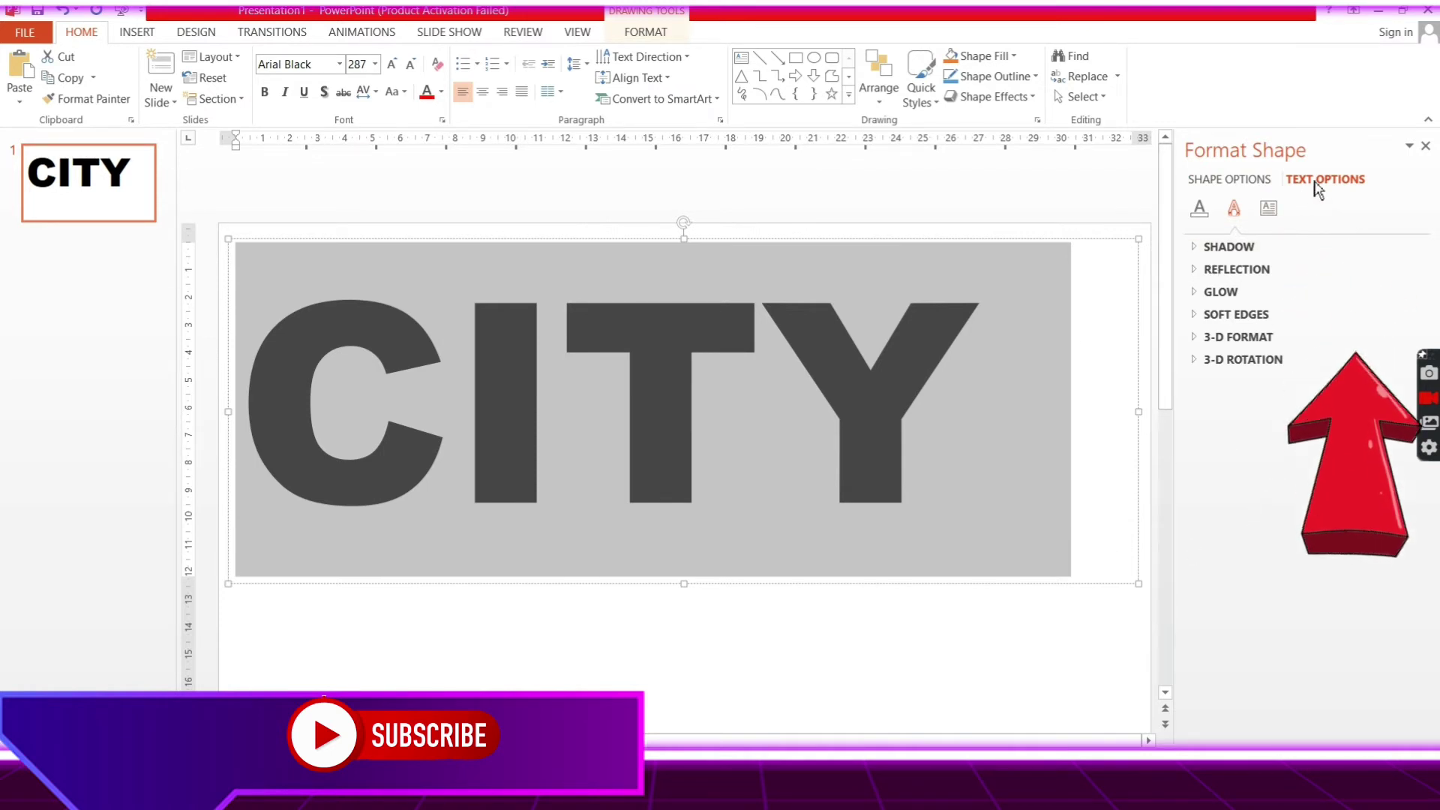
Give the CITY letters a solid red text fill.
click(1201, 211)
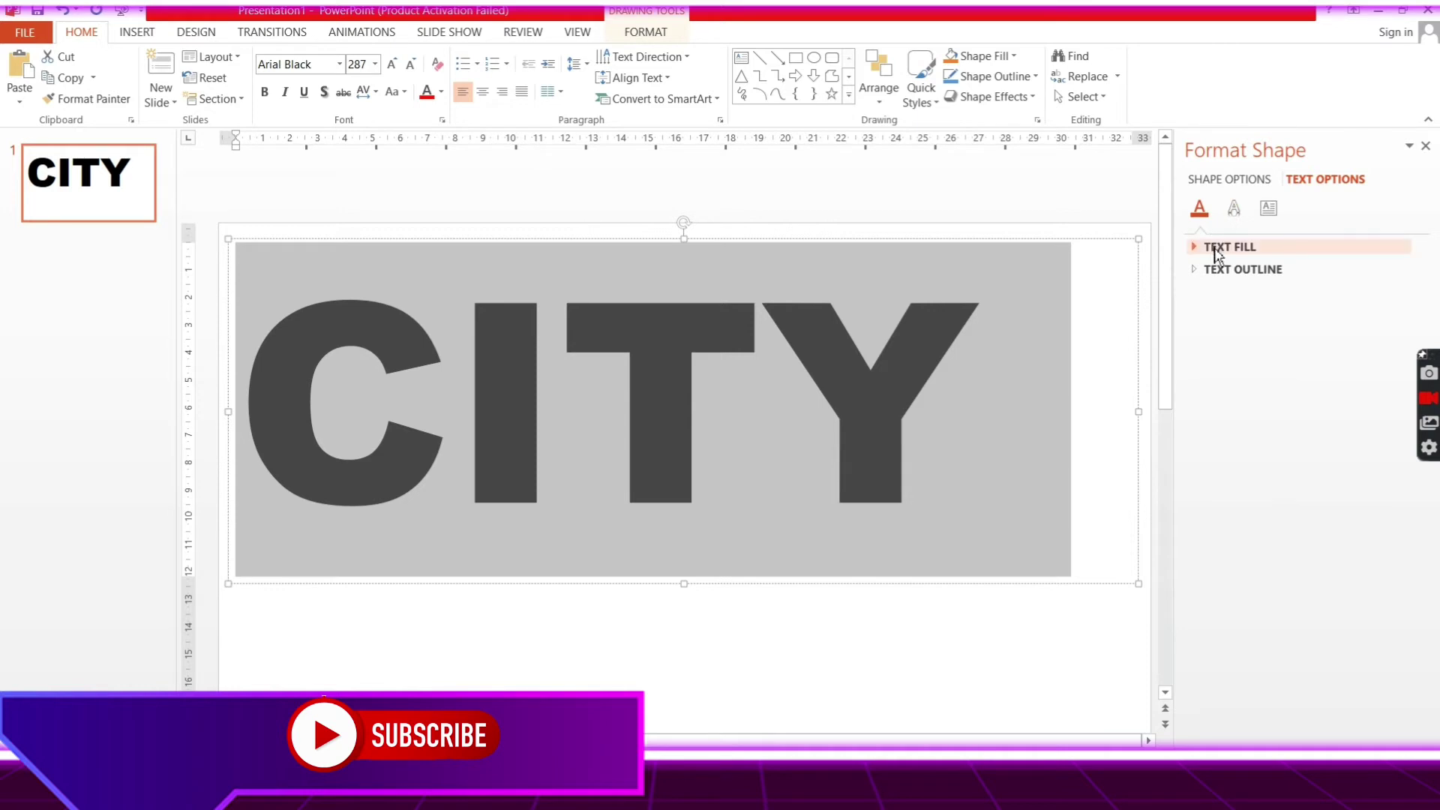
click(1223, 246)
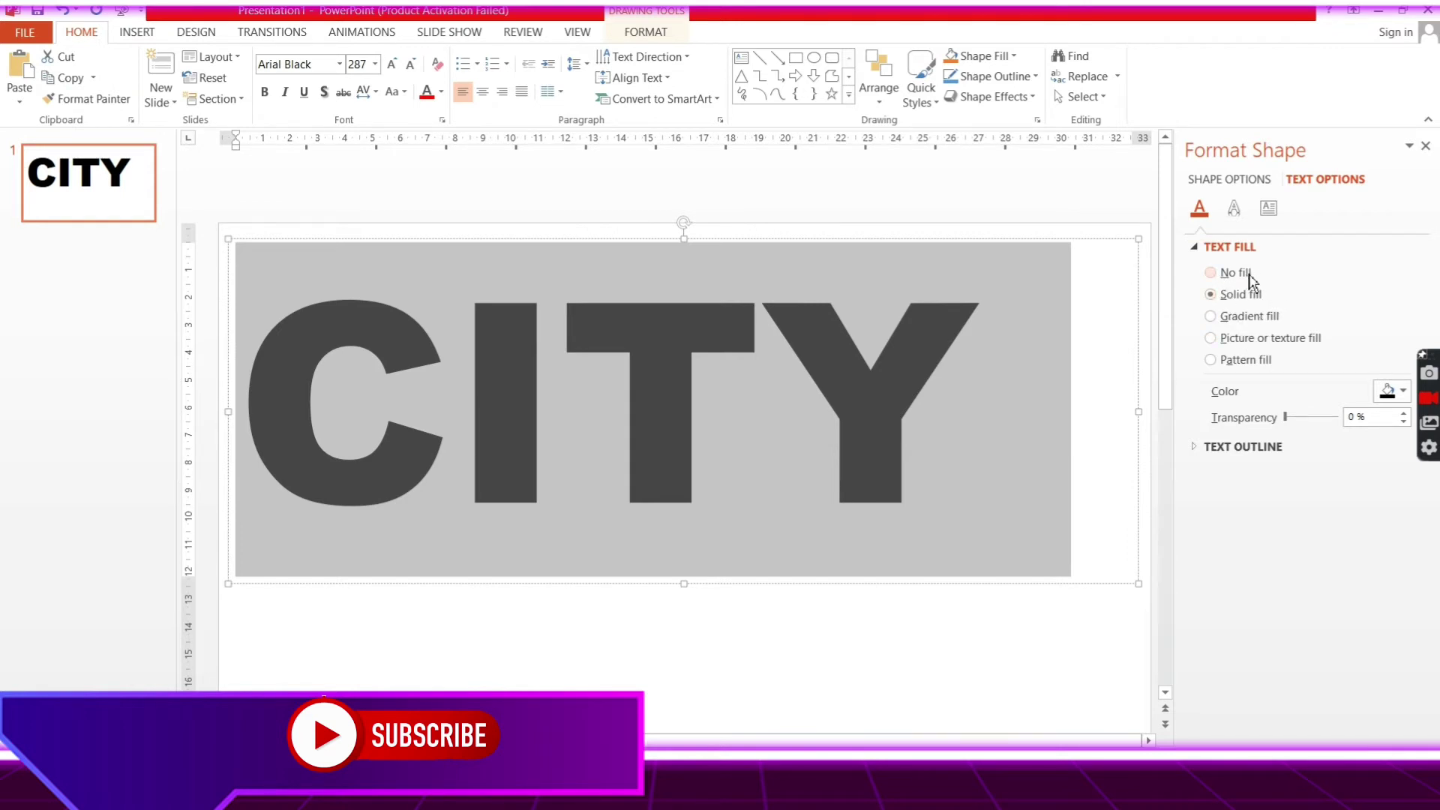
click(1247, 276)
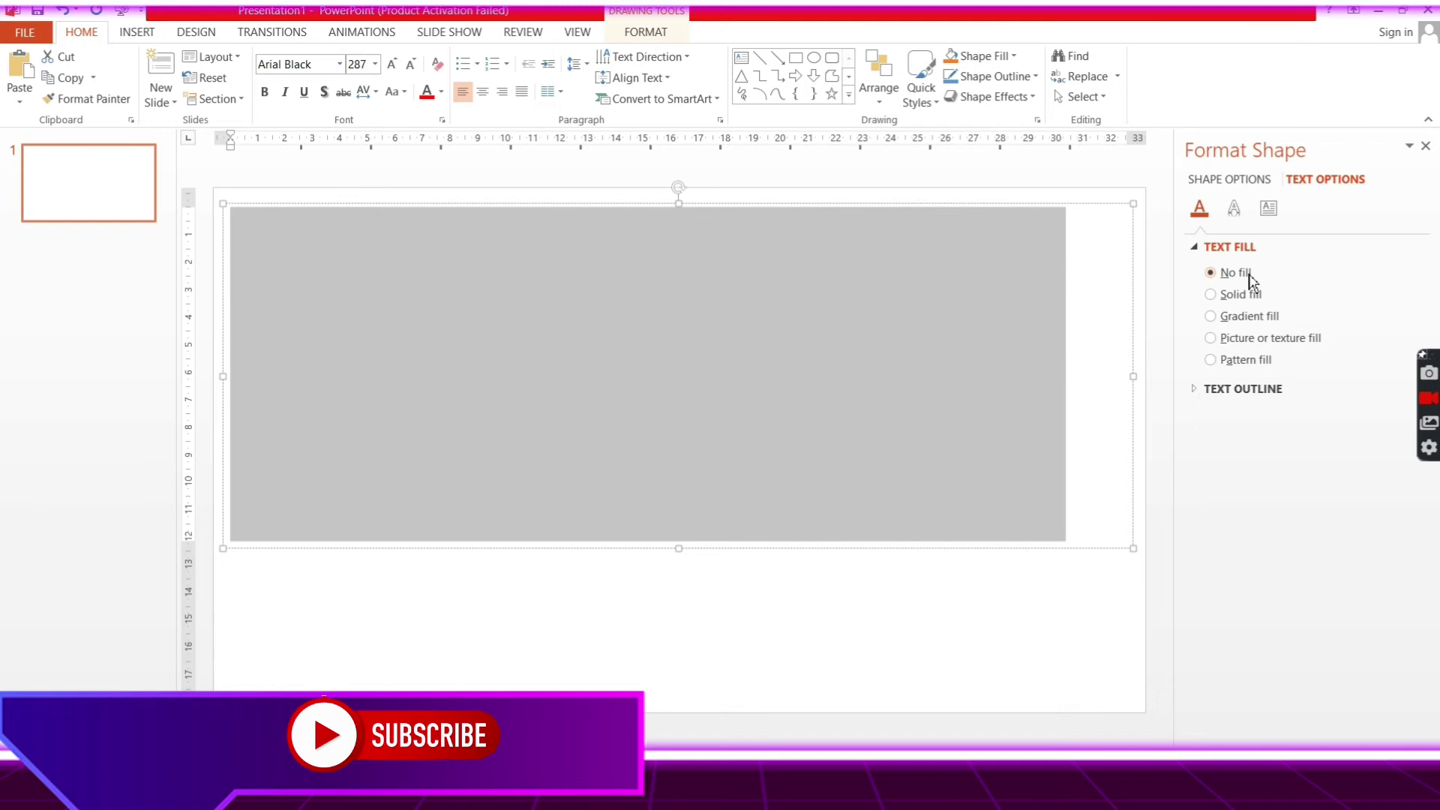
click(1245, 297)
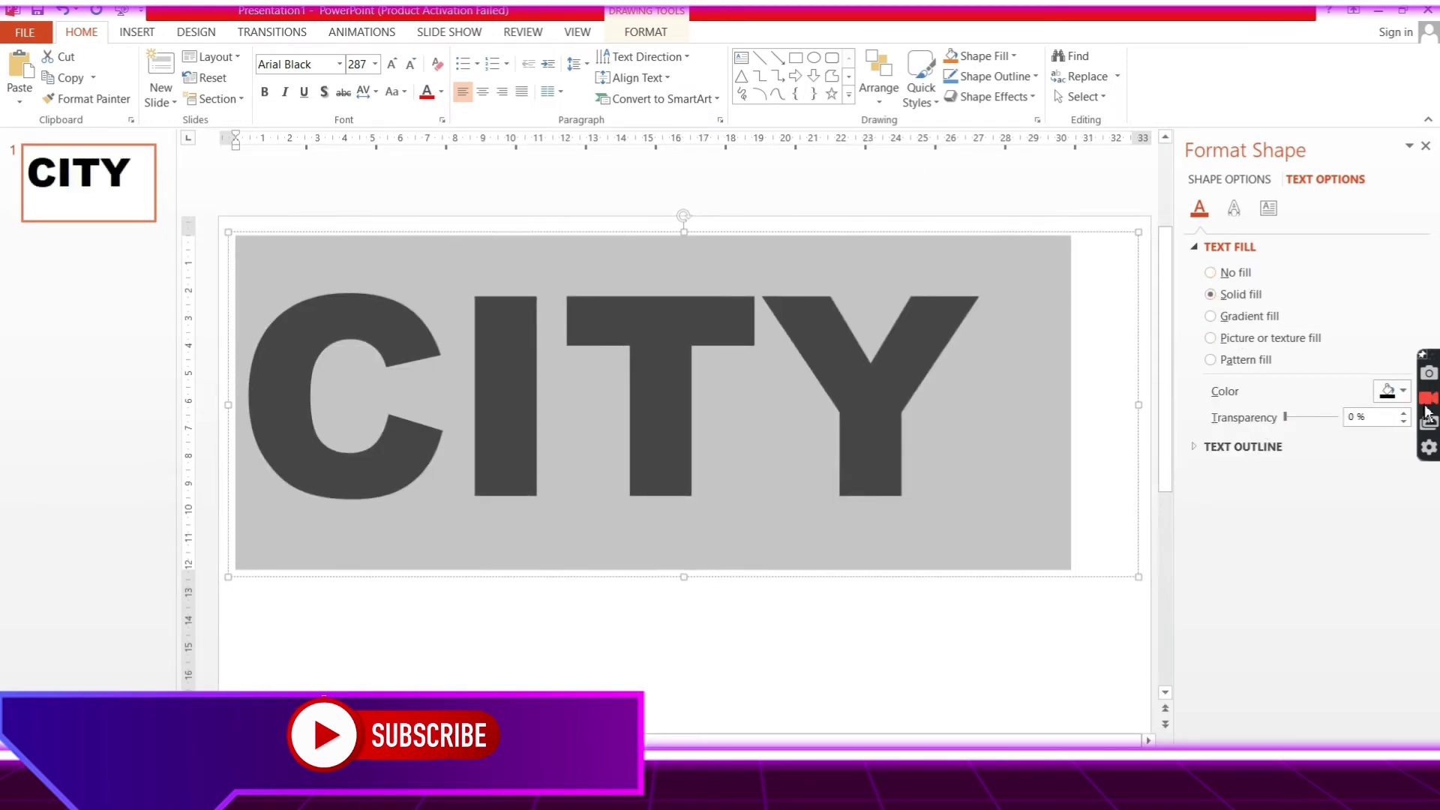
click(1402, 391)
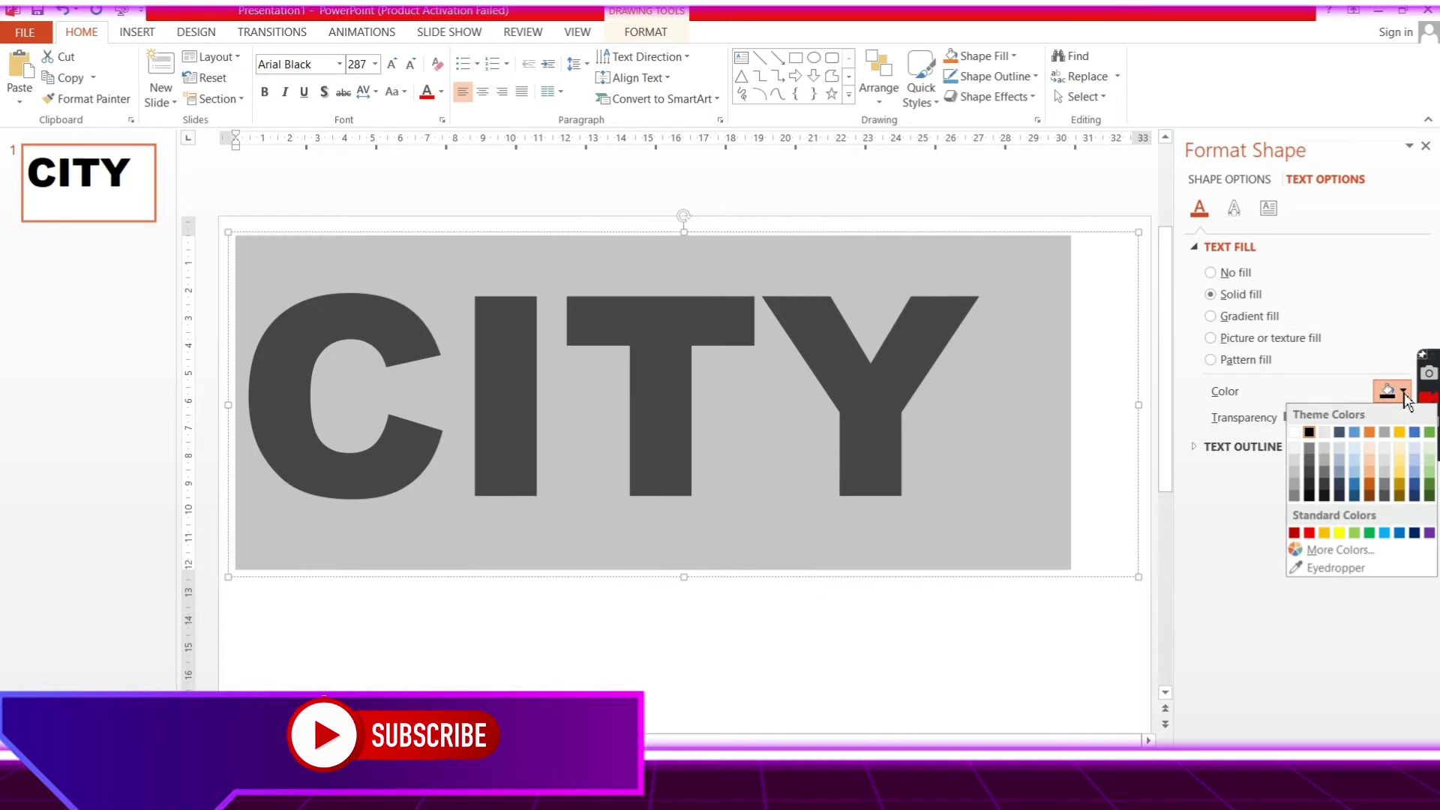
click(1308, 533)
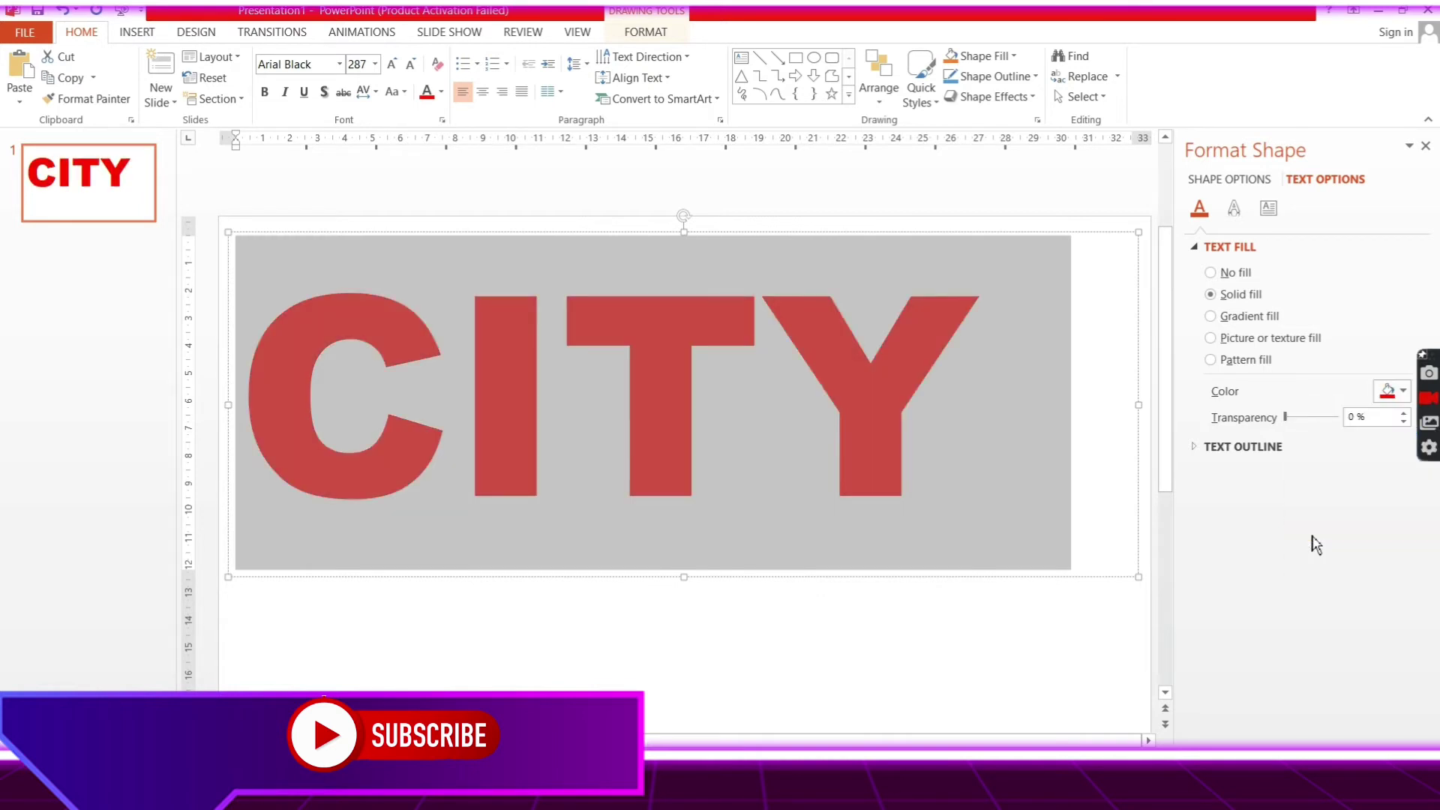
Try gradient and red pattern fills on CITY, then undo back to solid red.
click(1403, 392)
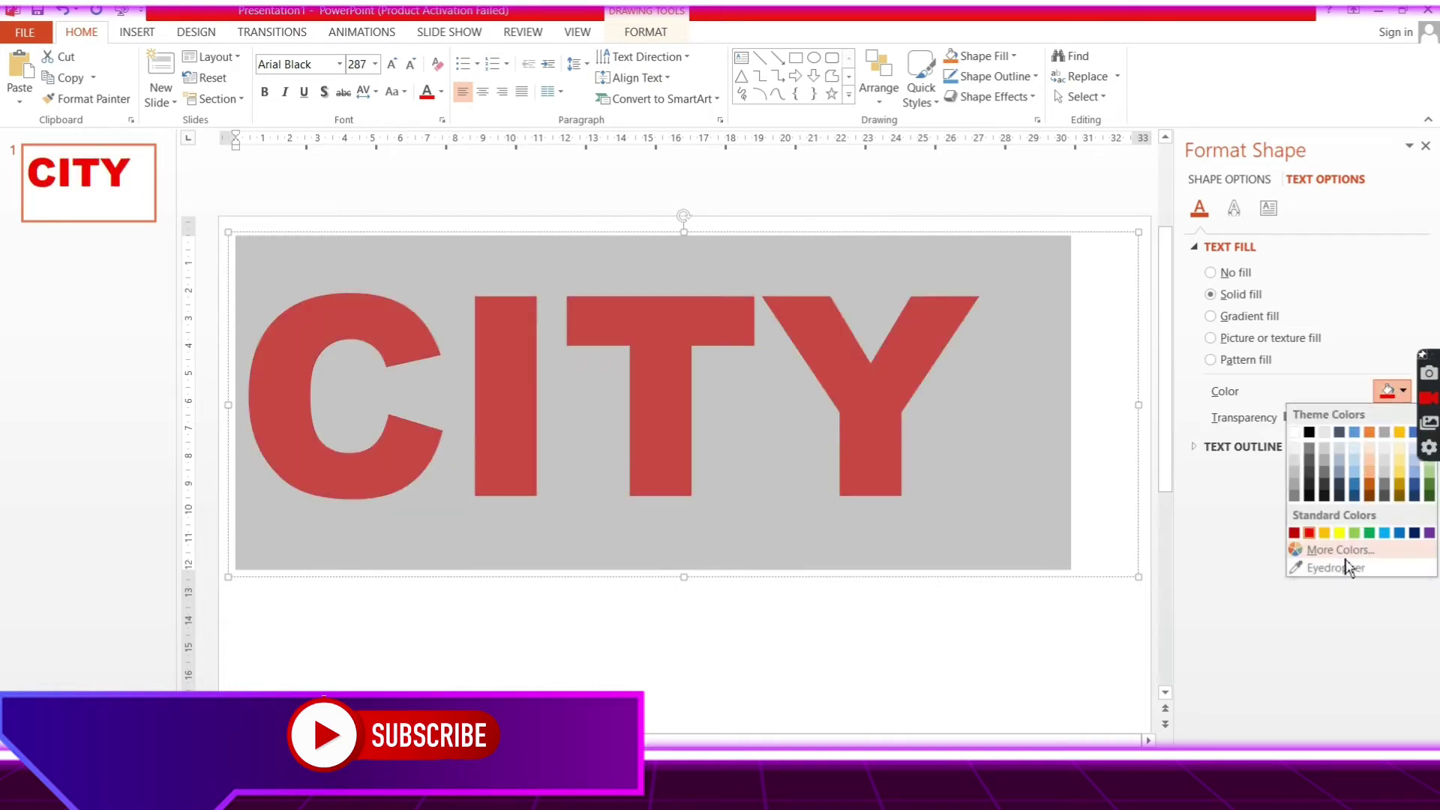
click(1211, 316)
click(1210, 316)
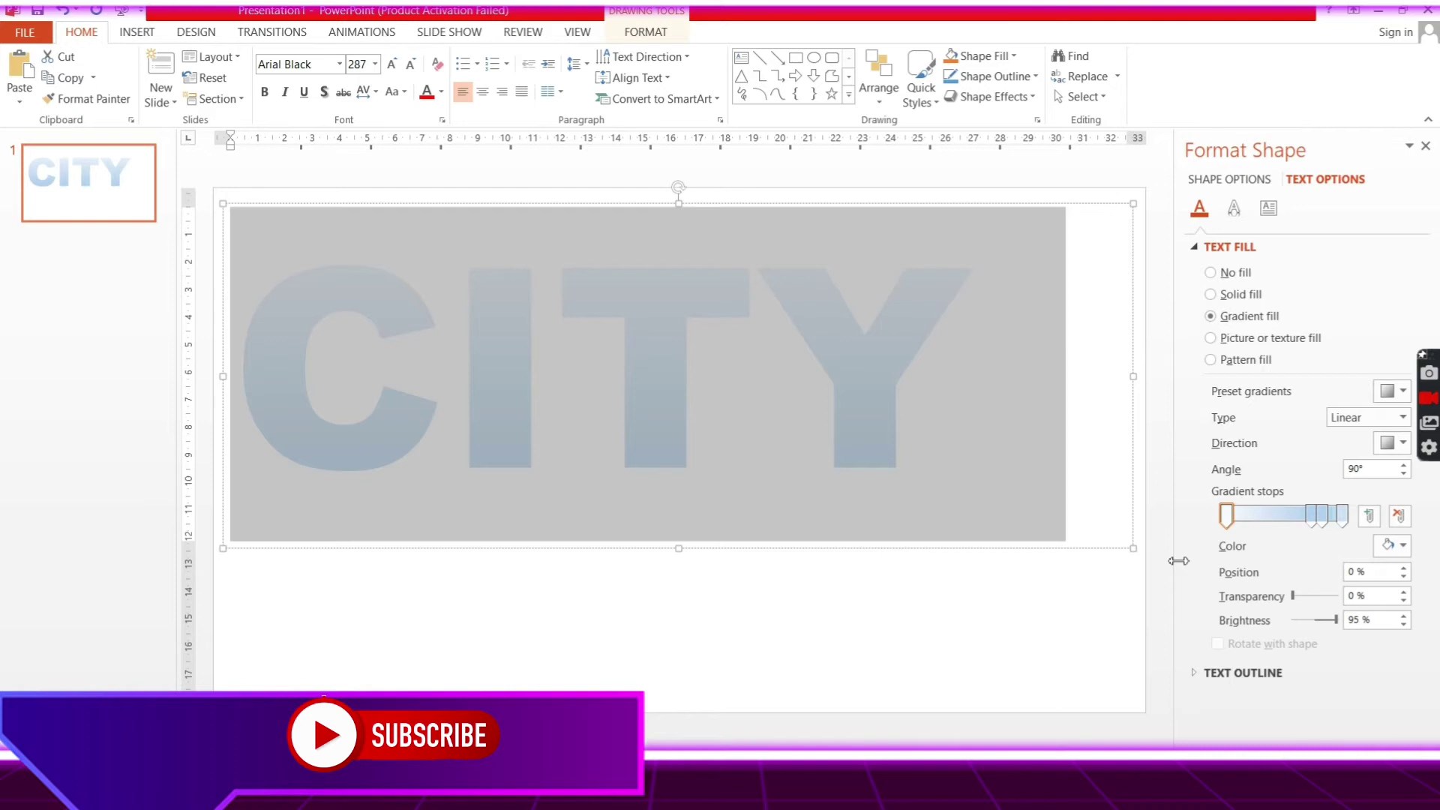
click(1152, 622)
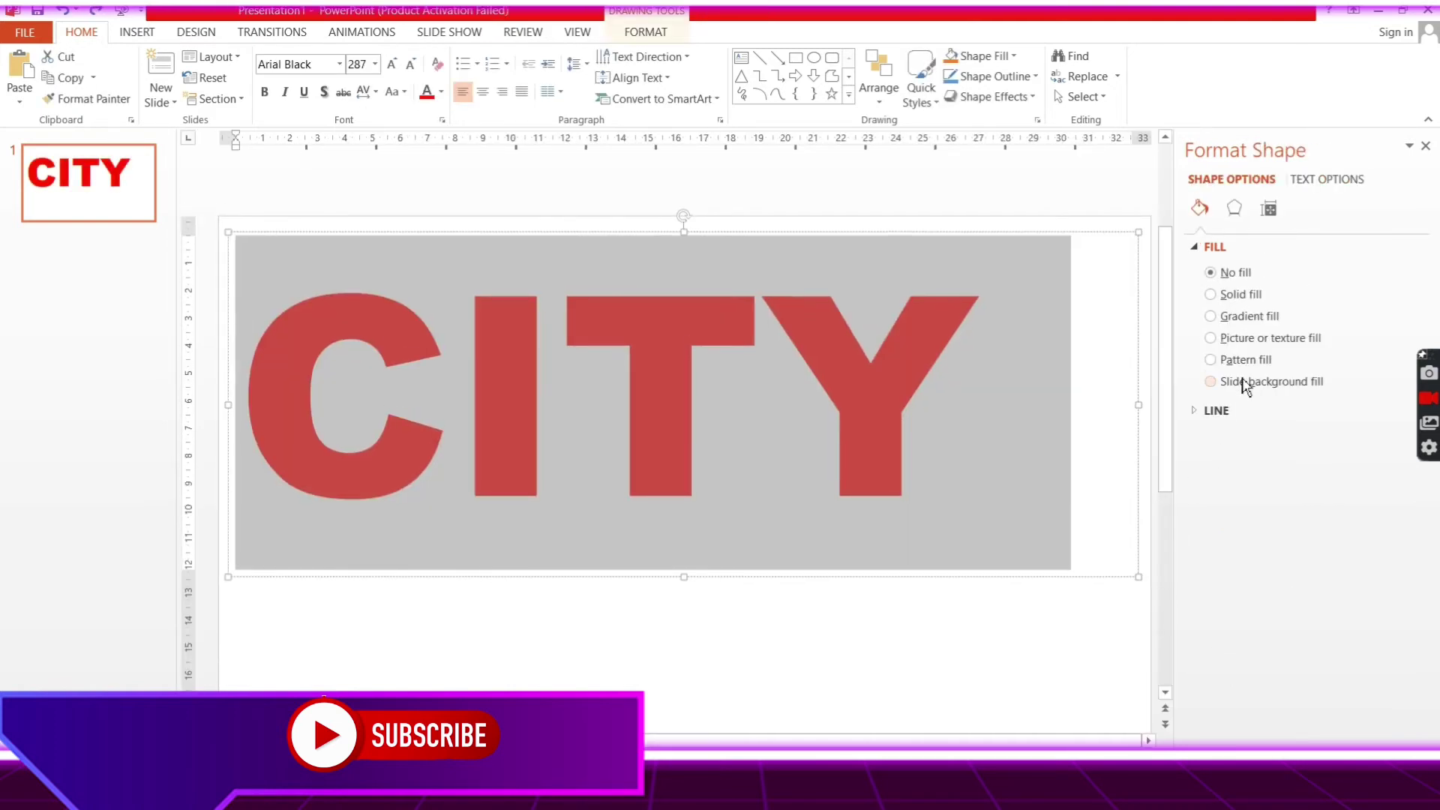
click(1318, 181)
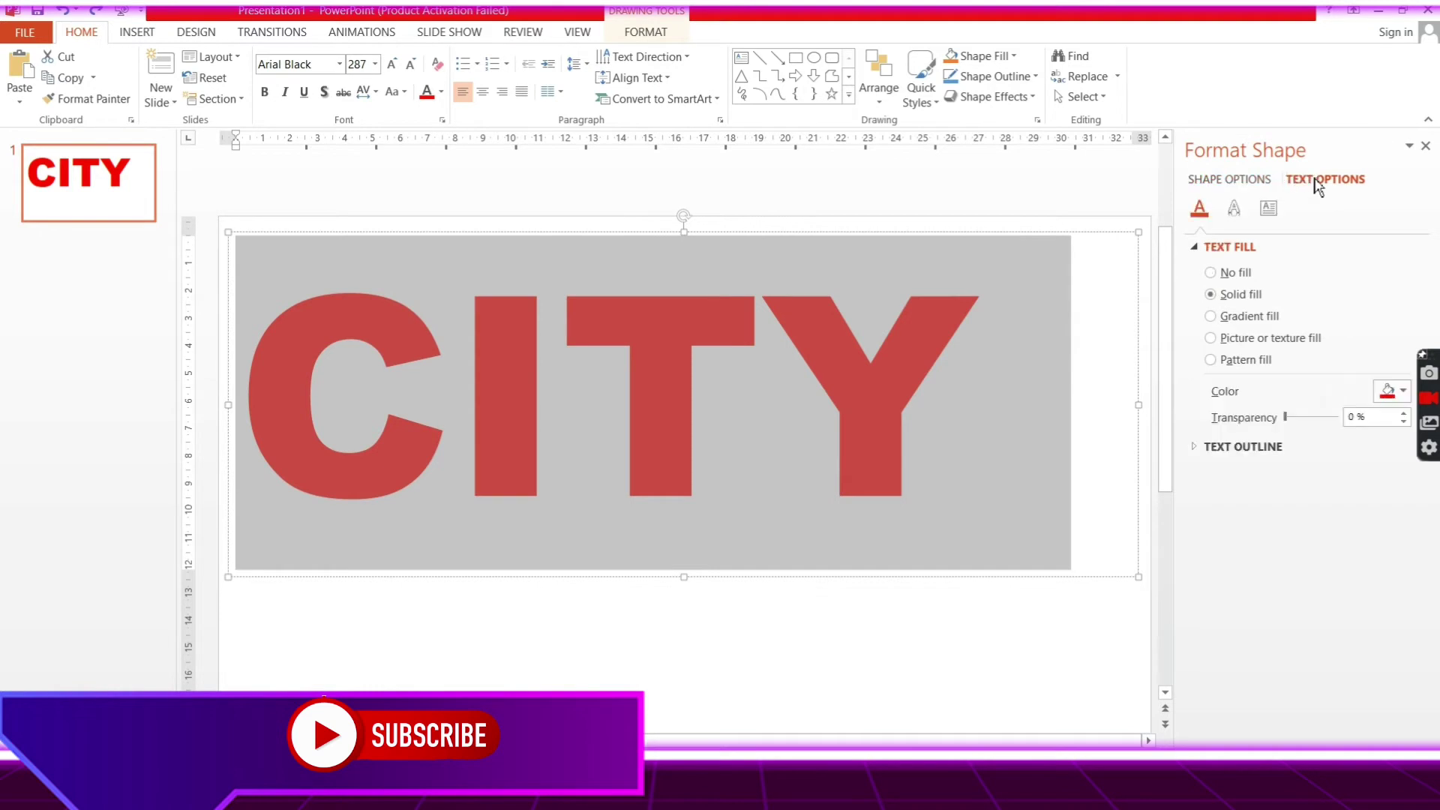
click(1211, 361)
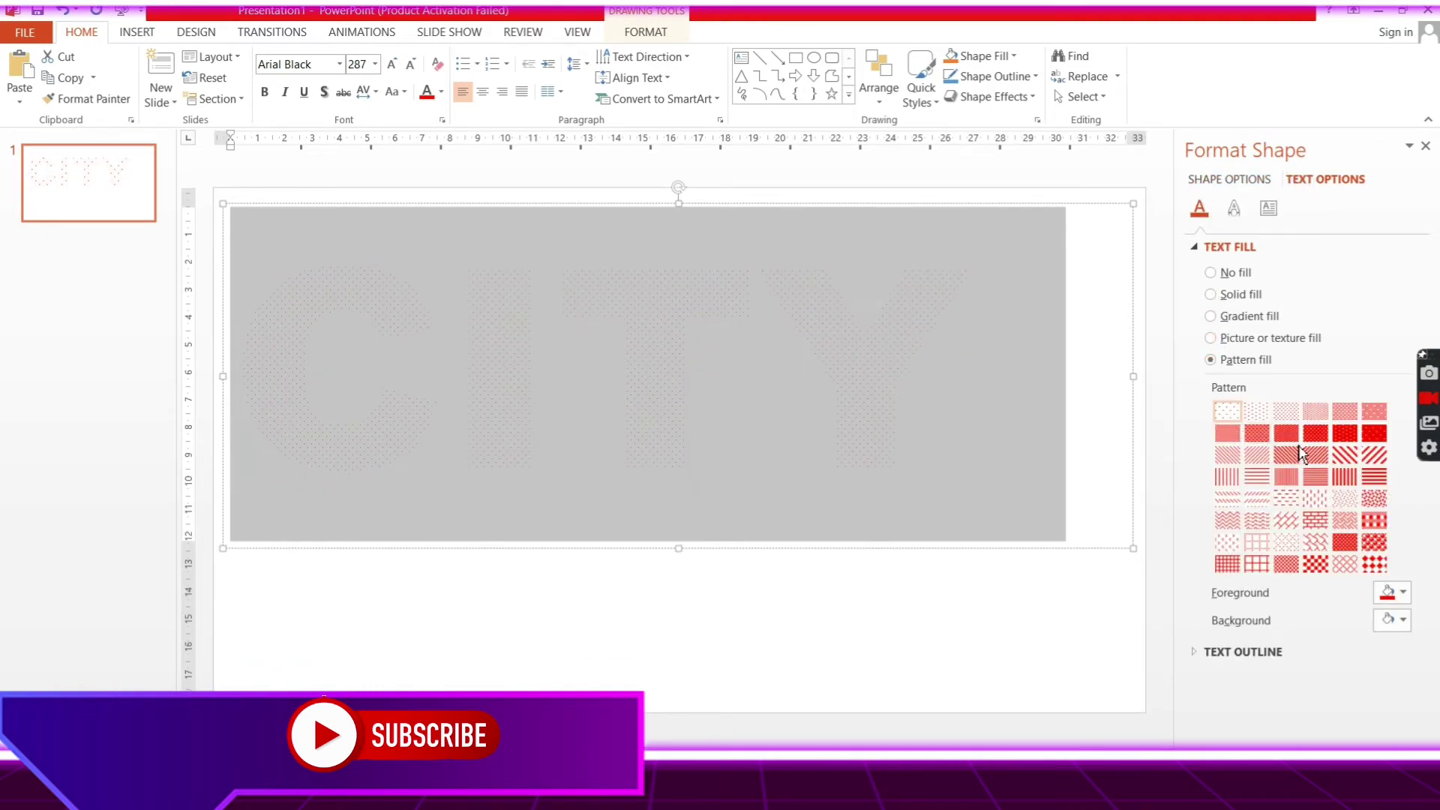
click(1312, 441)
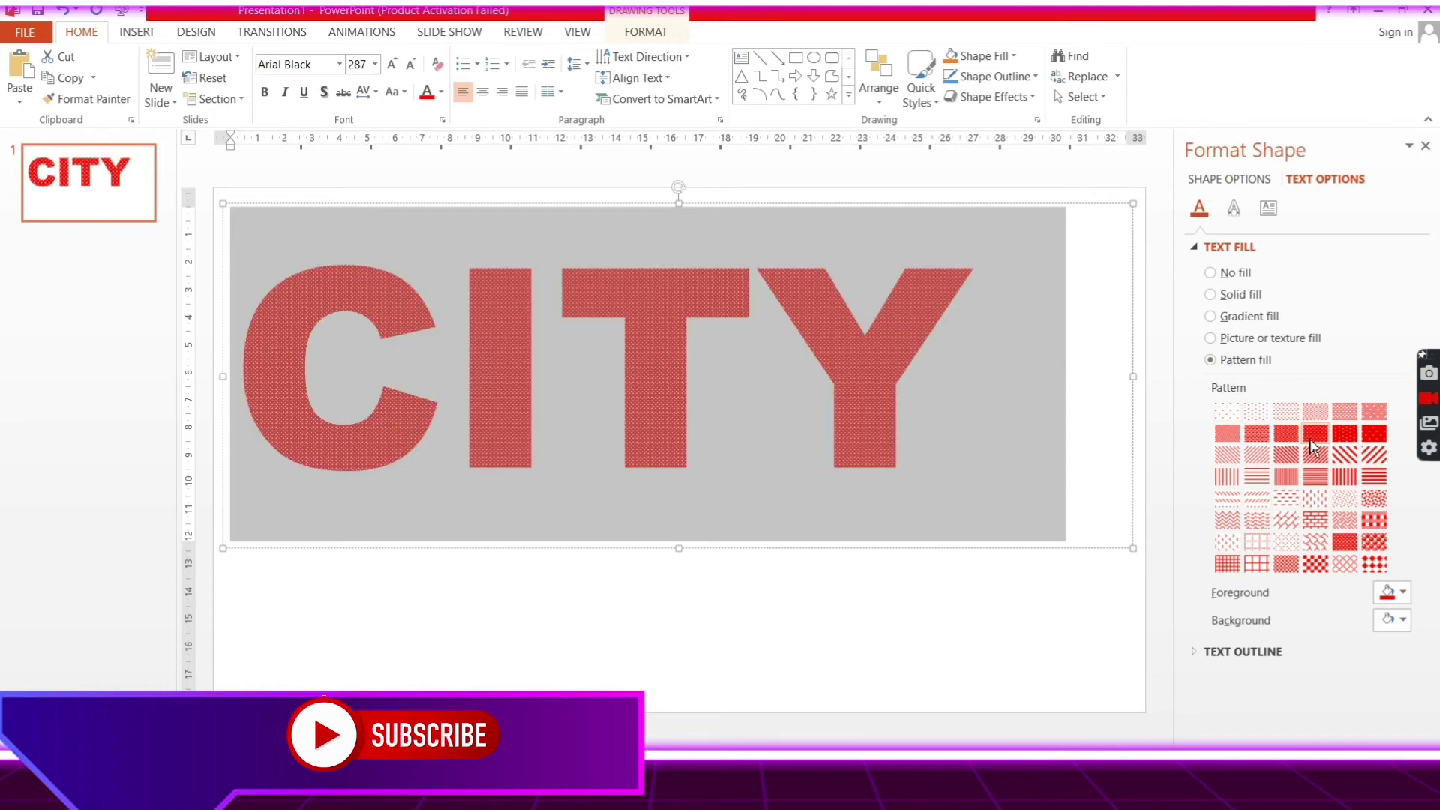
click(1007, 591)
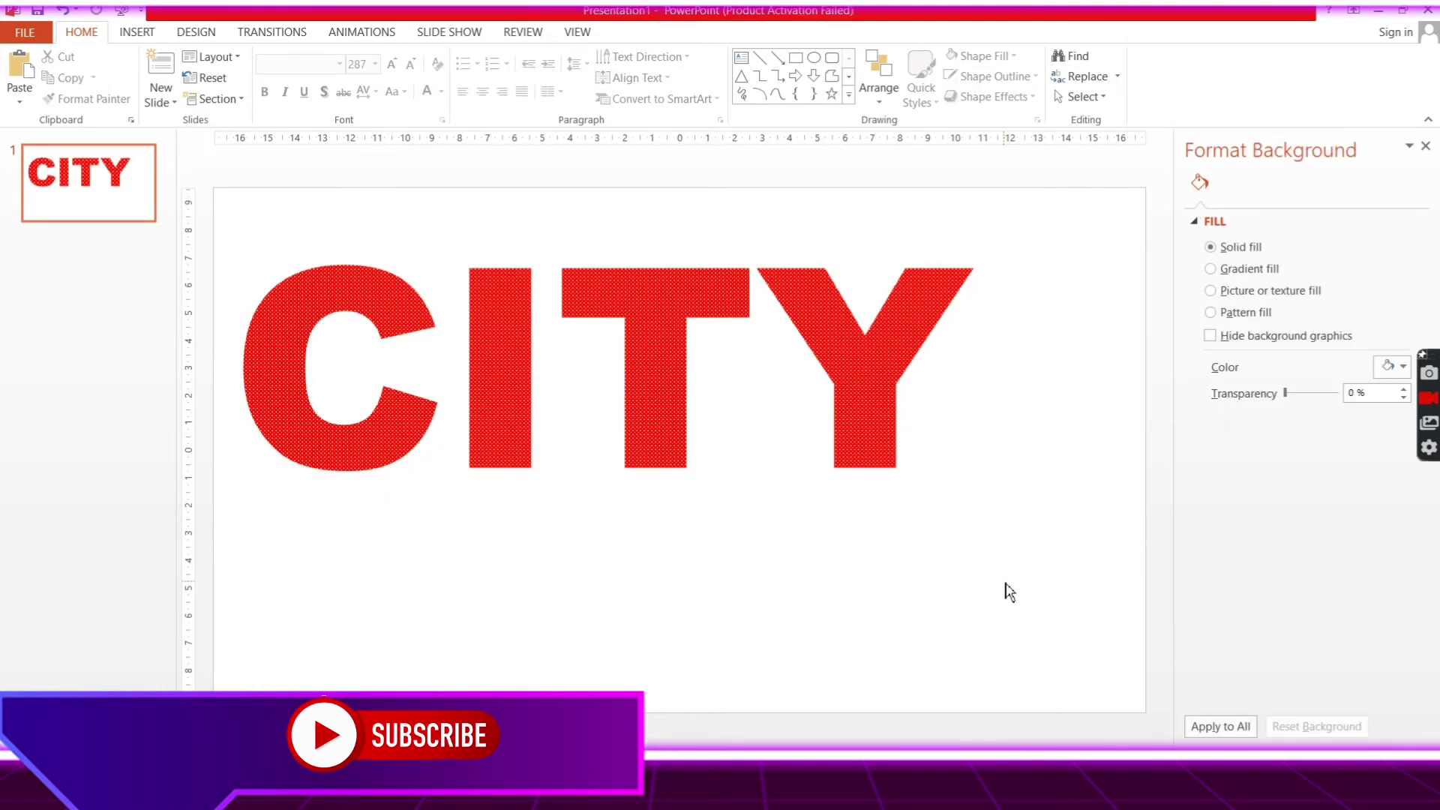
key(ctrl+z)
key(ctrl+z)
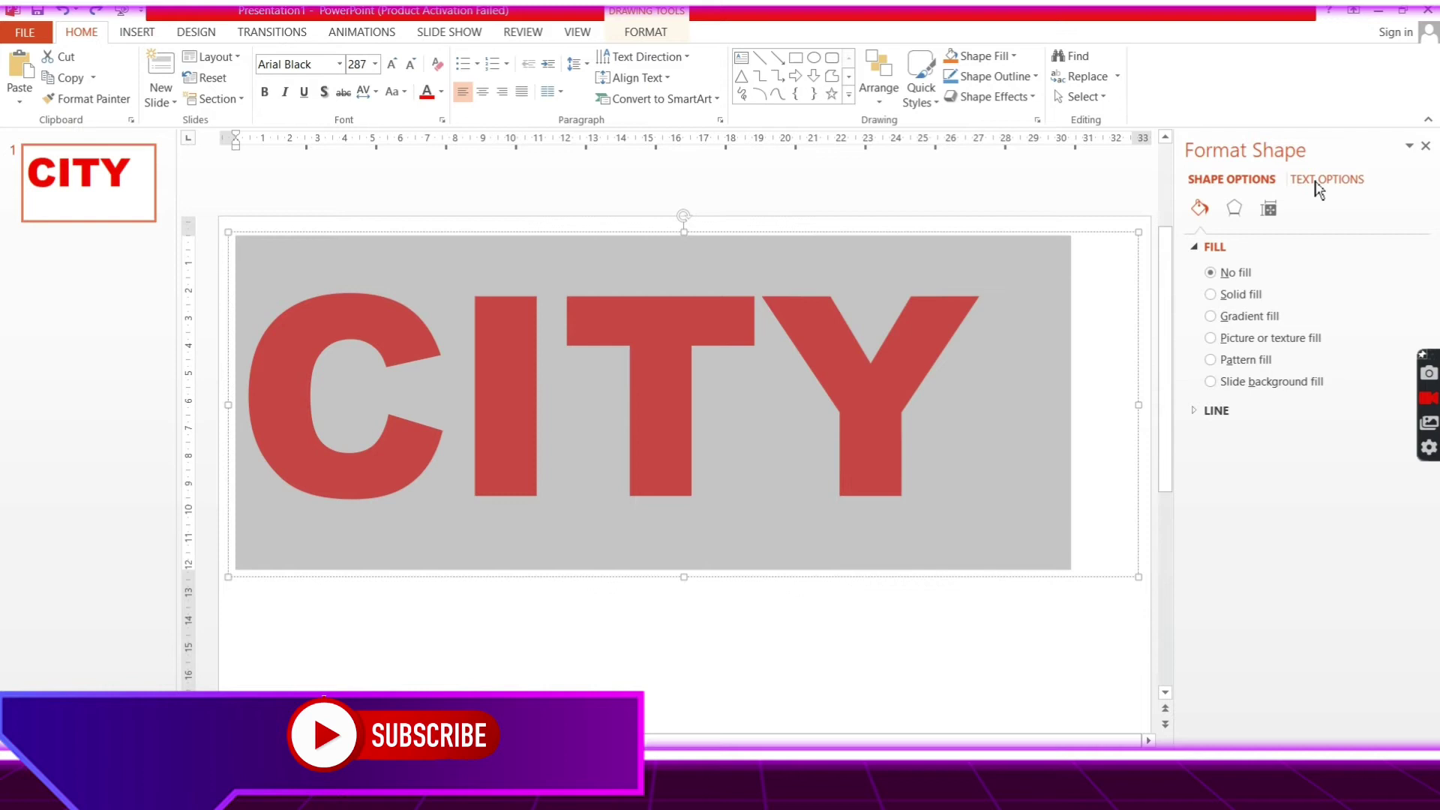
click(1318, 184)
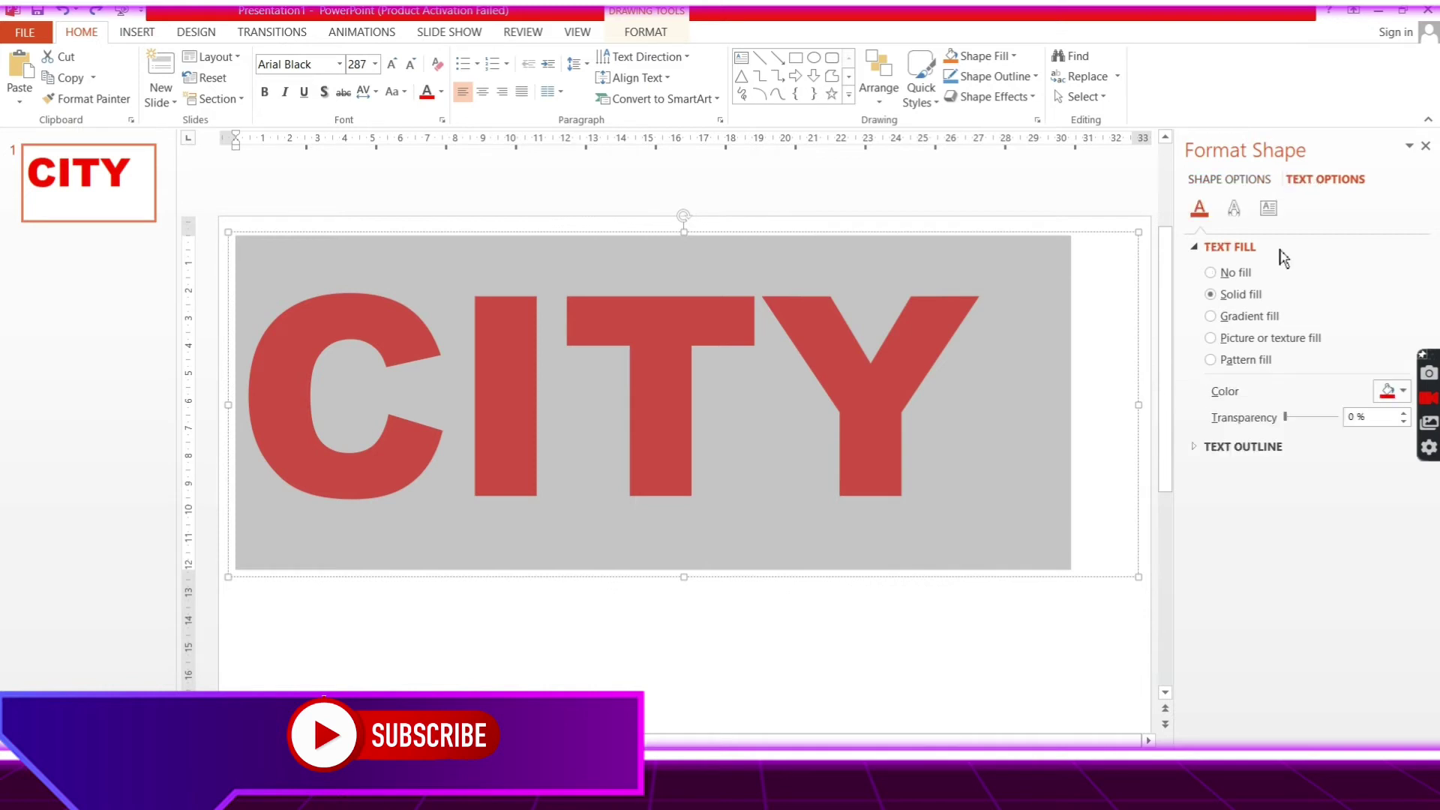
Switch the CITY text fill to Picture or texture fill, giving a beige canvas texture.
click(1211, 338)
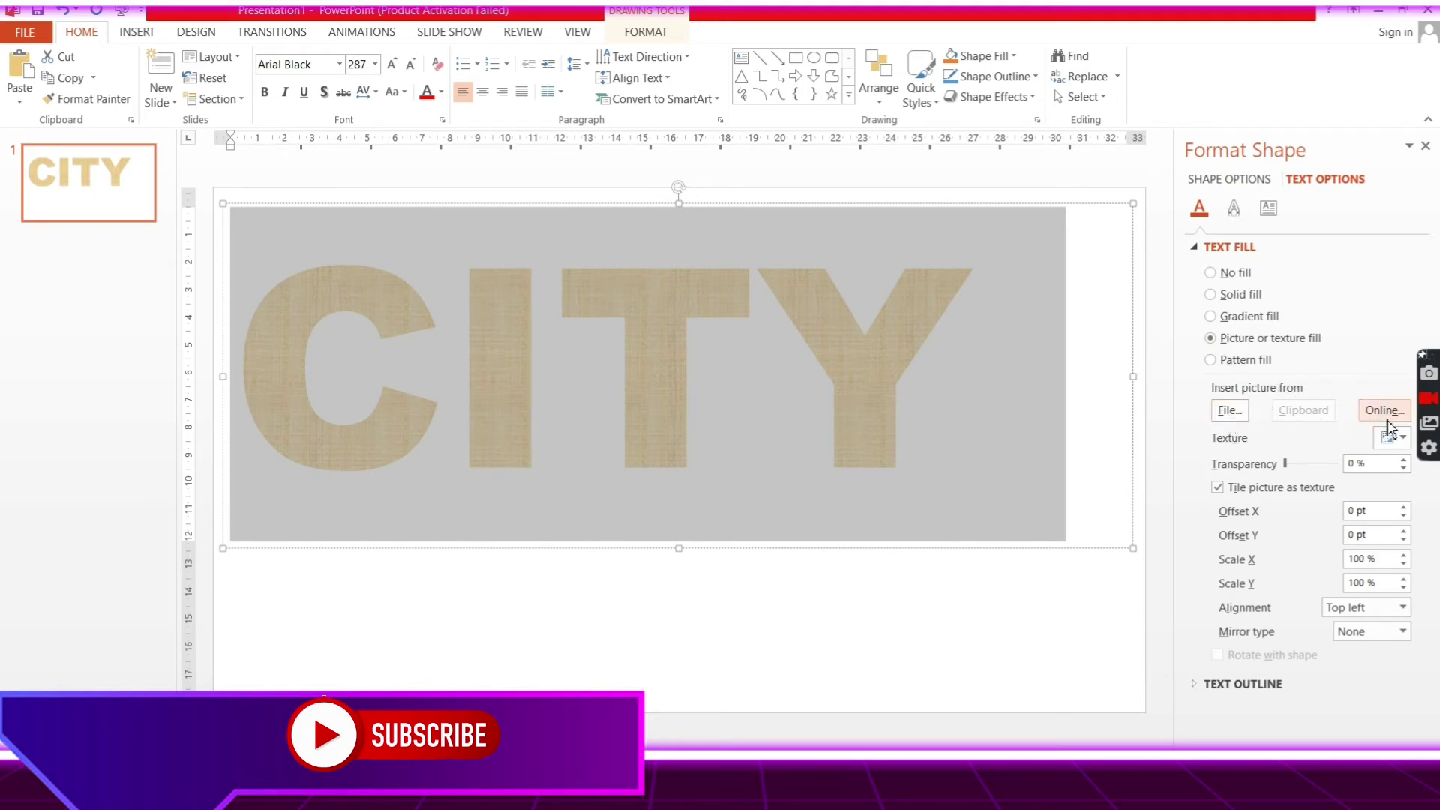
Fill the CITY letters with the buildings photo from the clip art folder.
click(1238, 411)
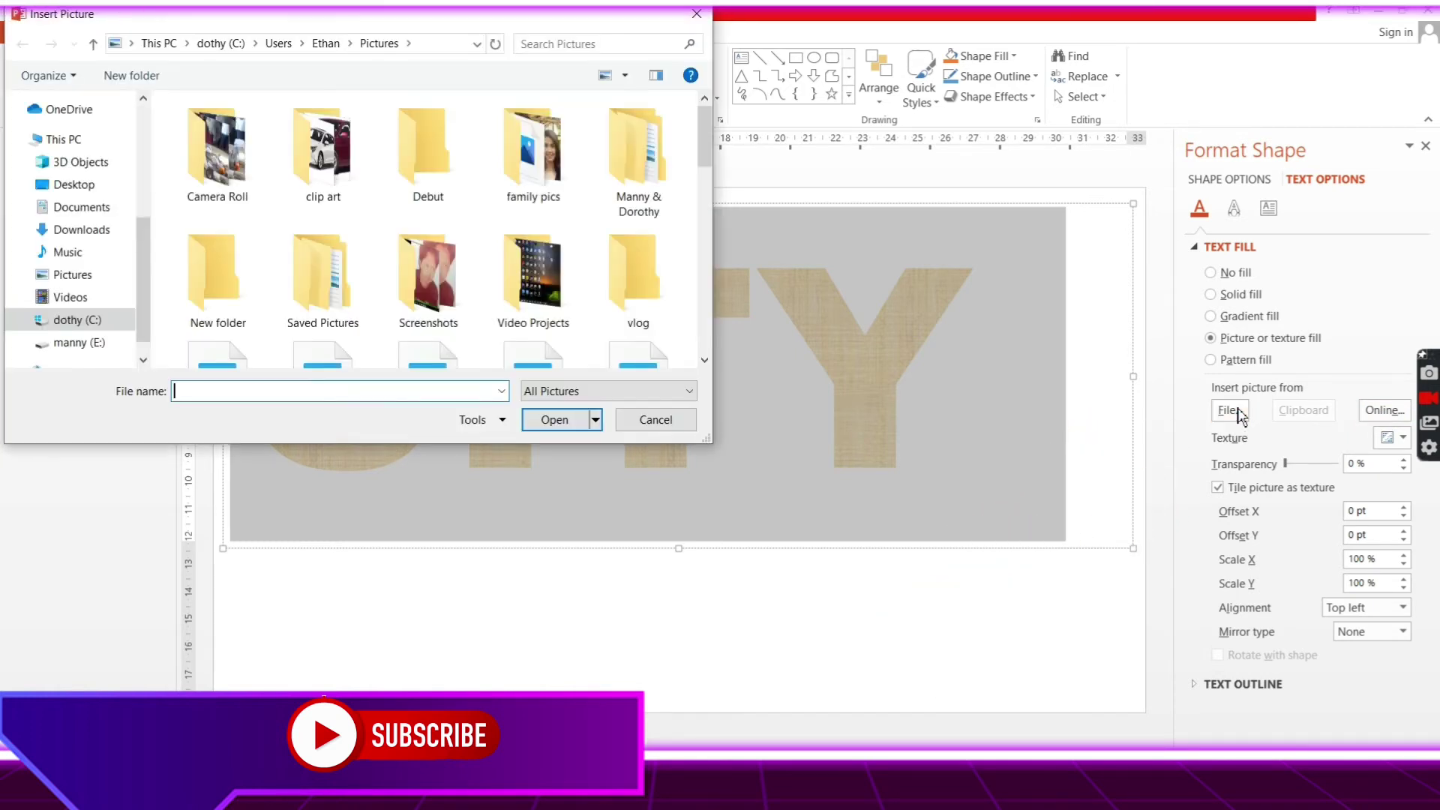
double_click(323, 192)
click(631, 325)
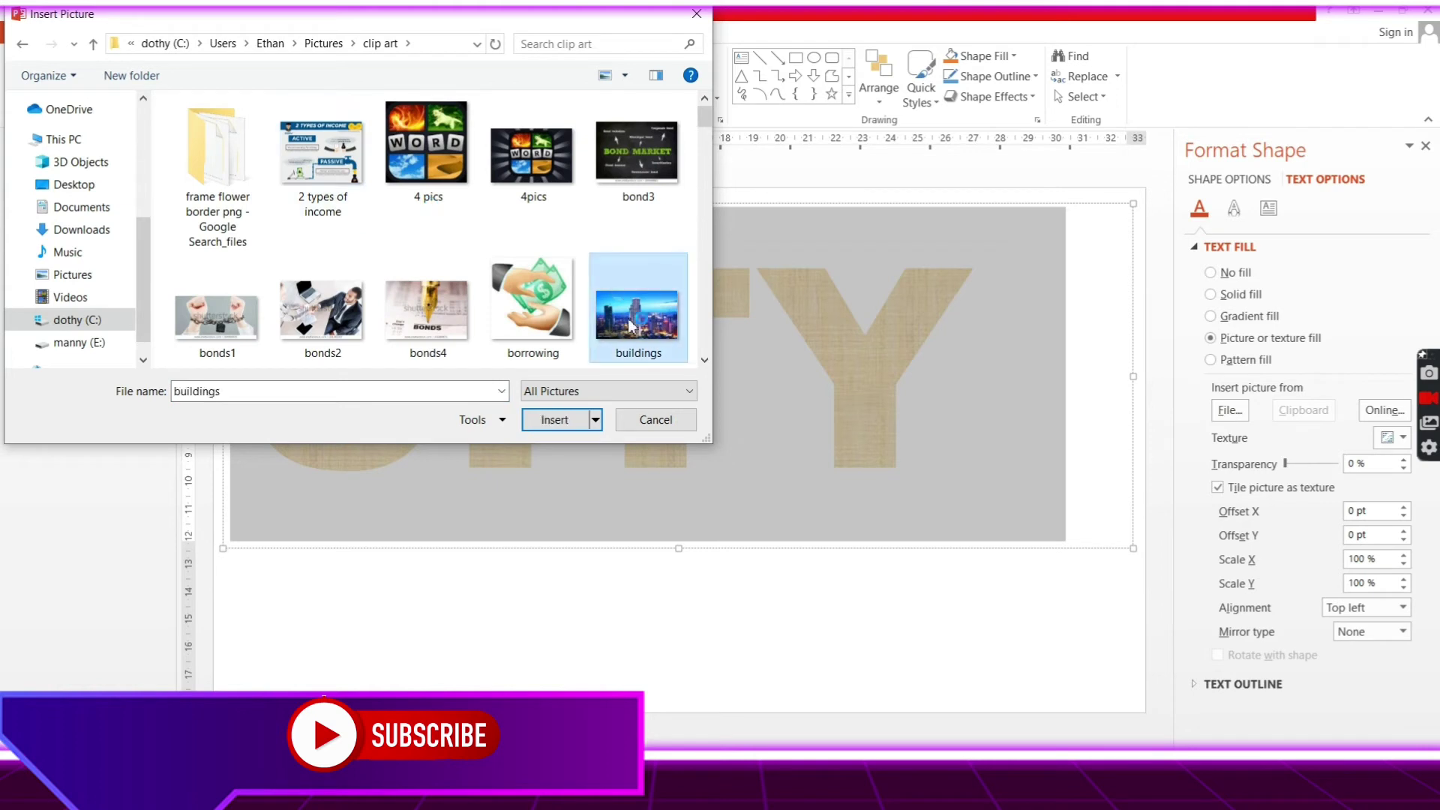
click(559, 424)
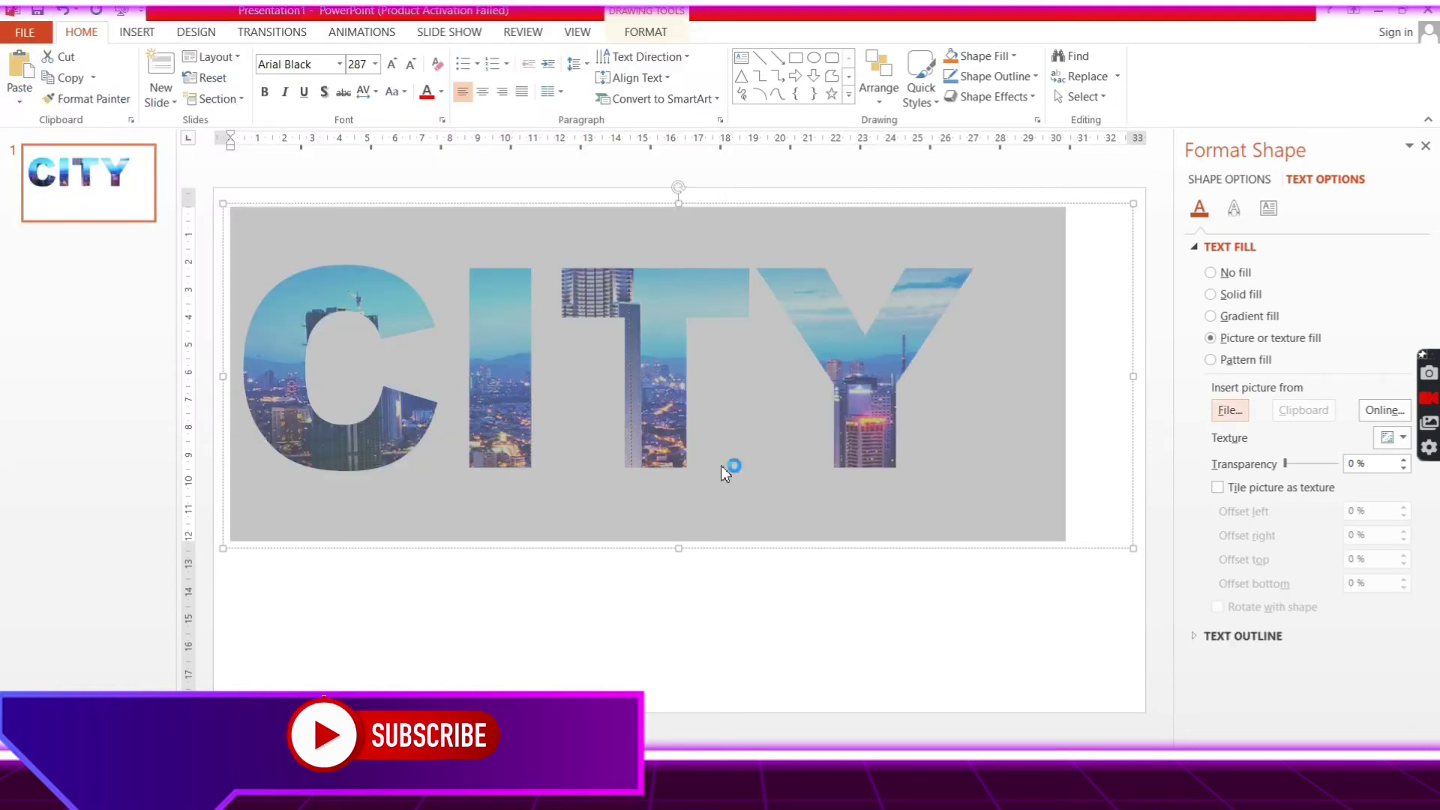
Make all of the CITY text bold and underlined.
click(871, 588)
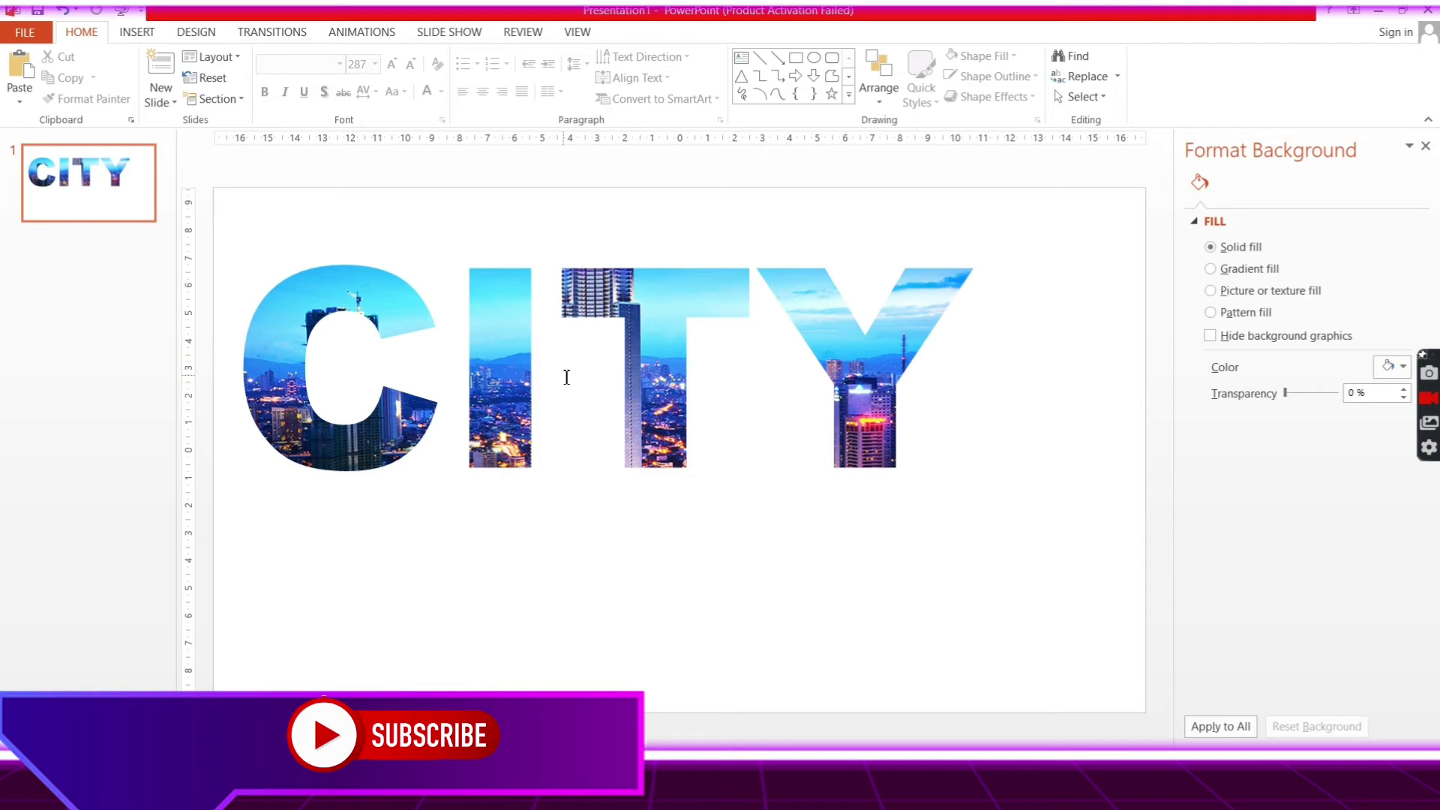
click(501, 374)
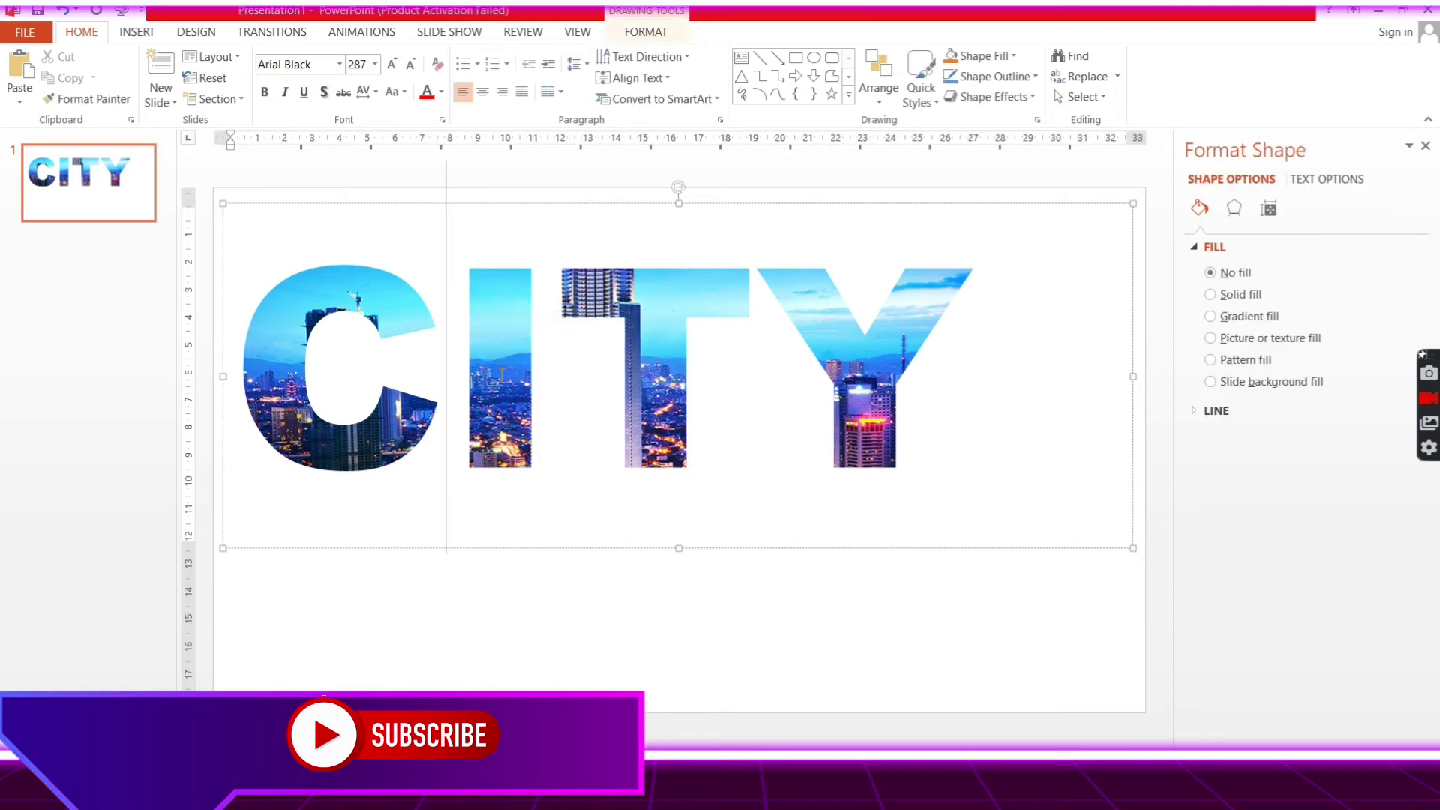
key(ctrl+a)
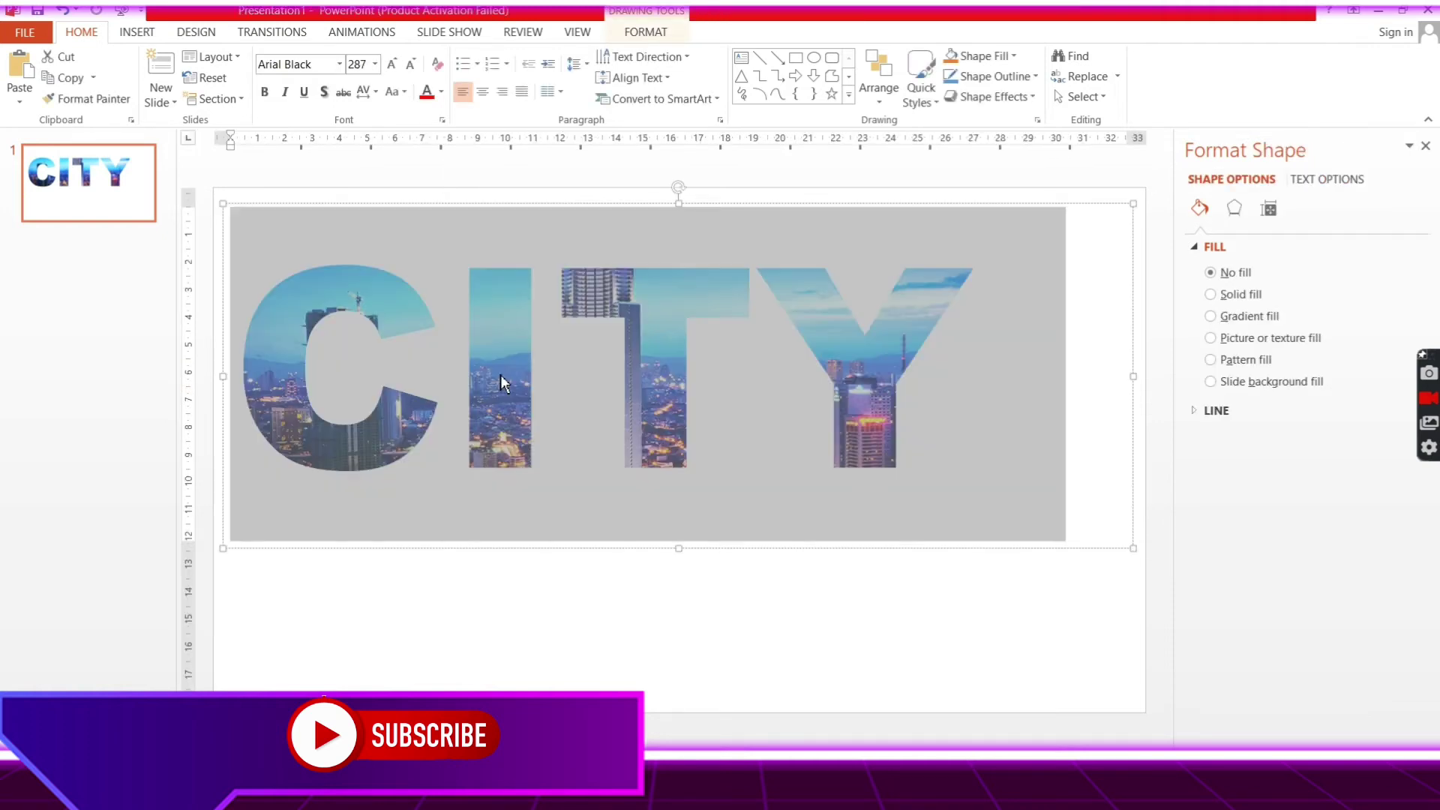
click(266, 93)
click(305, 95)
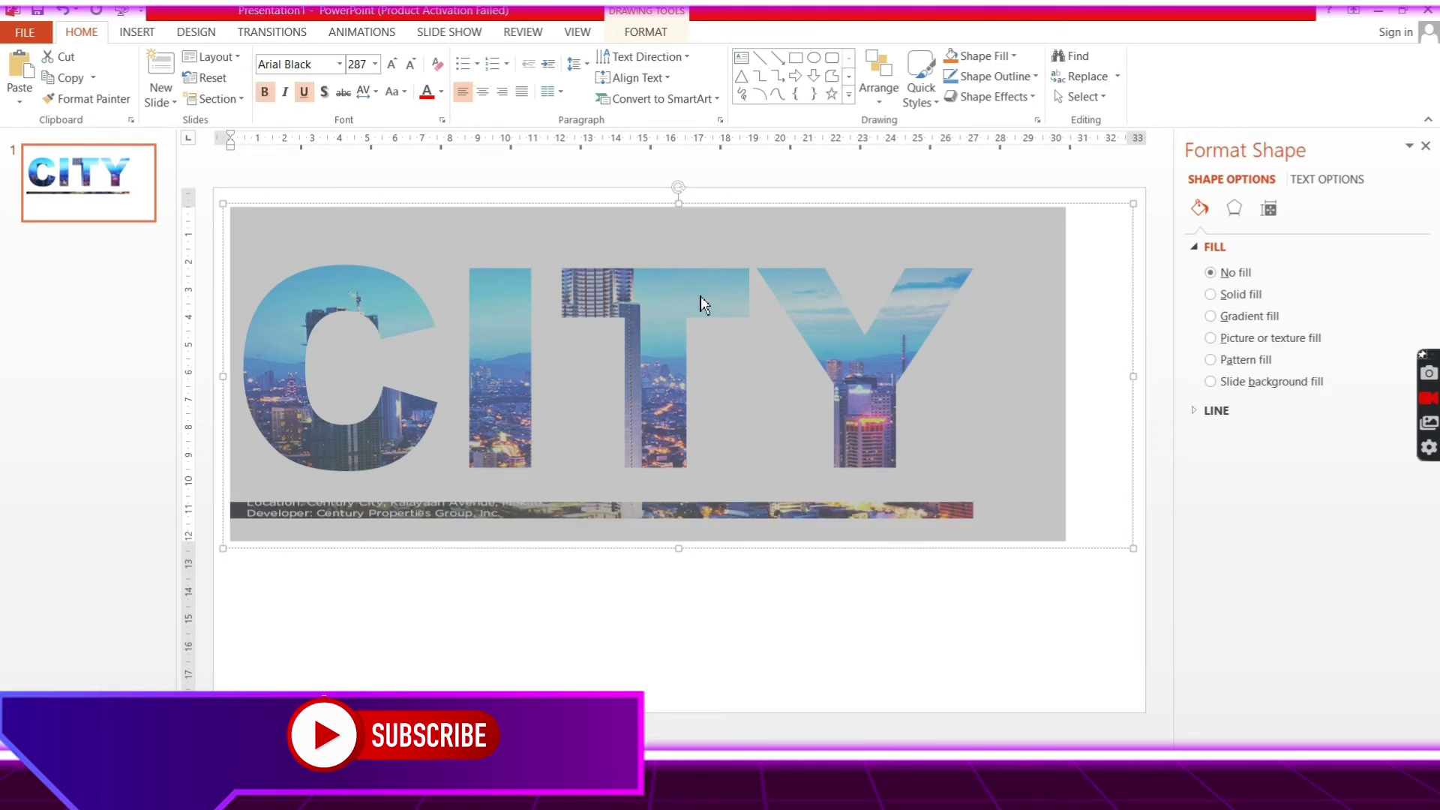
Apply a bevel text effect to the CITY letters.
click(650, 33)
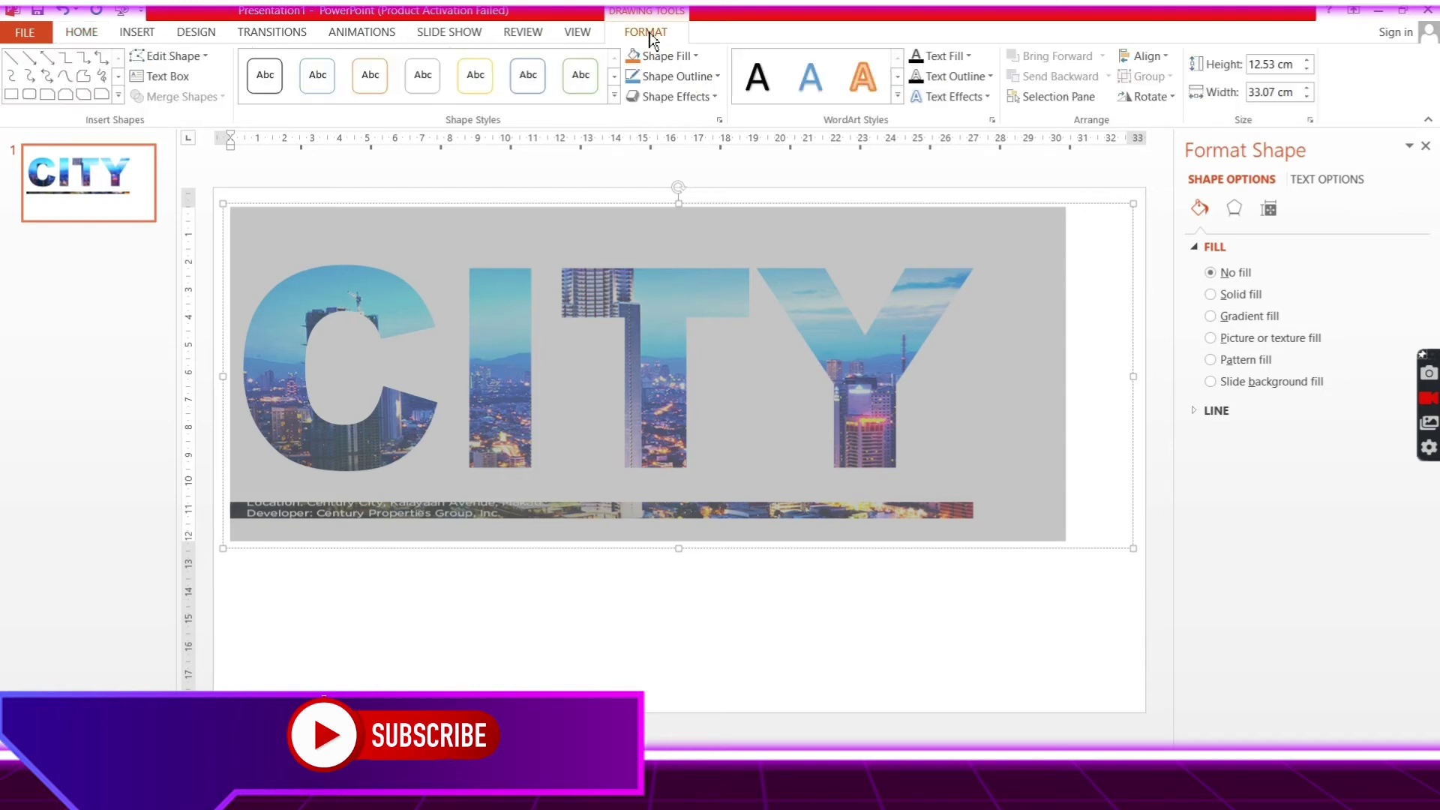
click(954, 101)
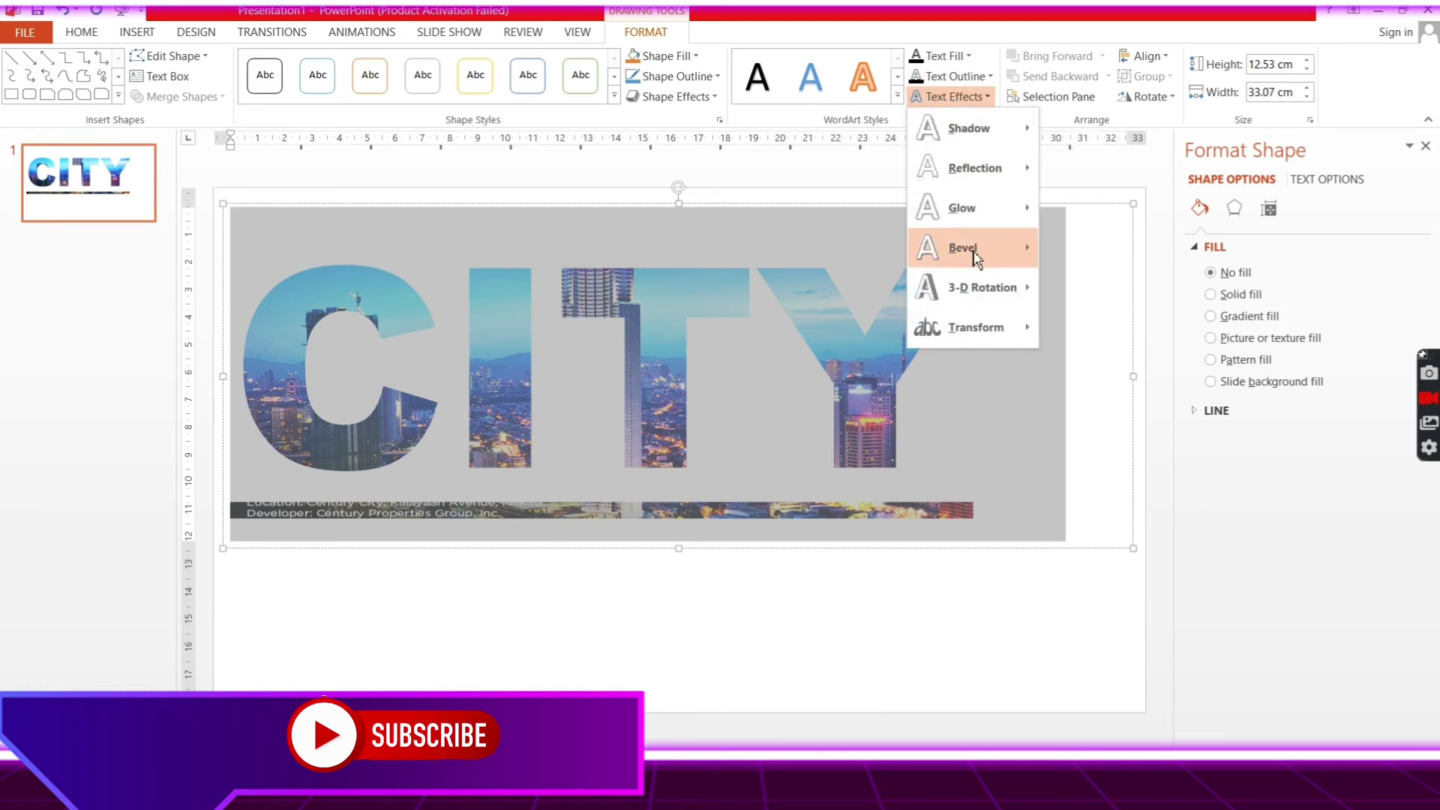
mouse_move(985, 267)
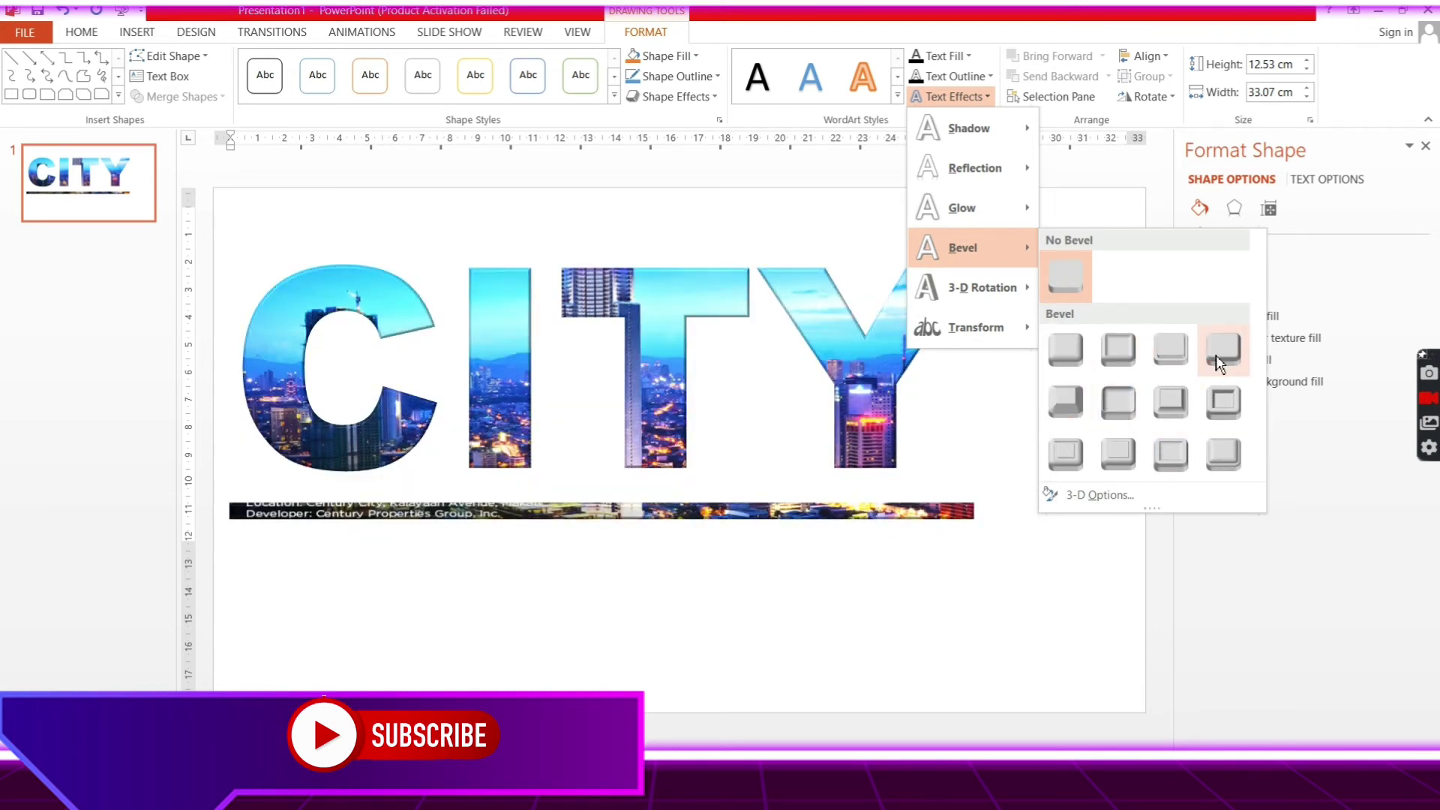
click(1216, 354)
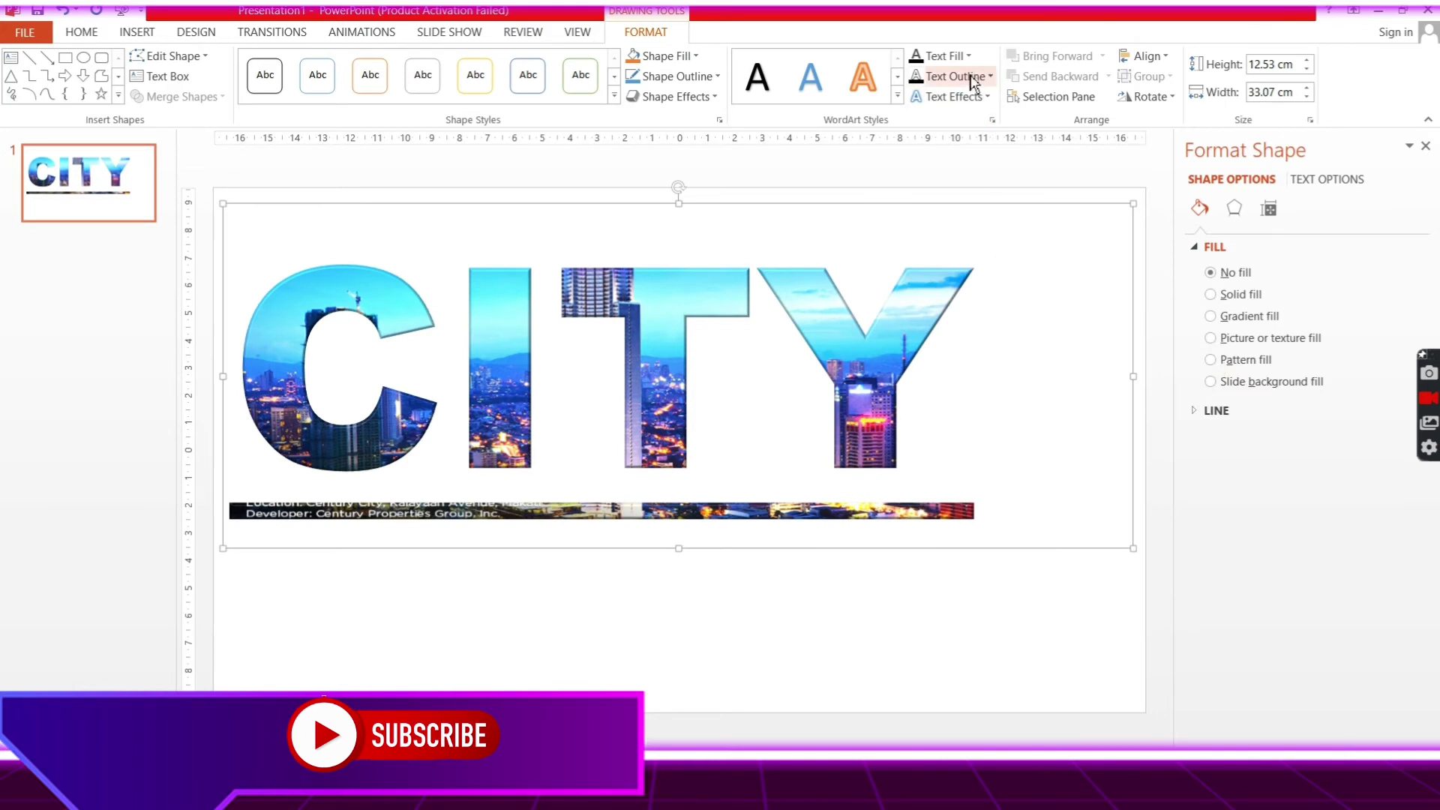
Give CITY an Offset Diagonal Top Left outer shadow.
click(952, 96)
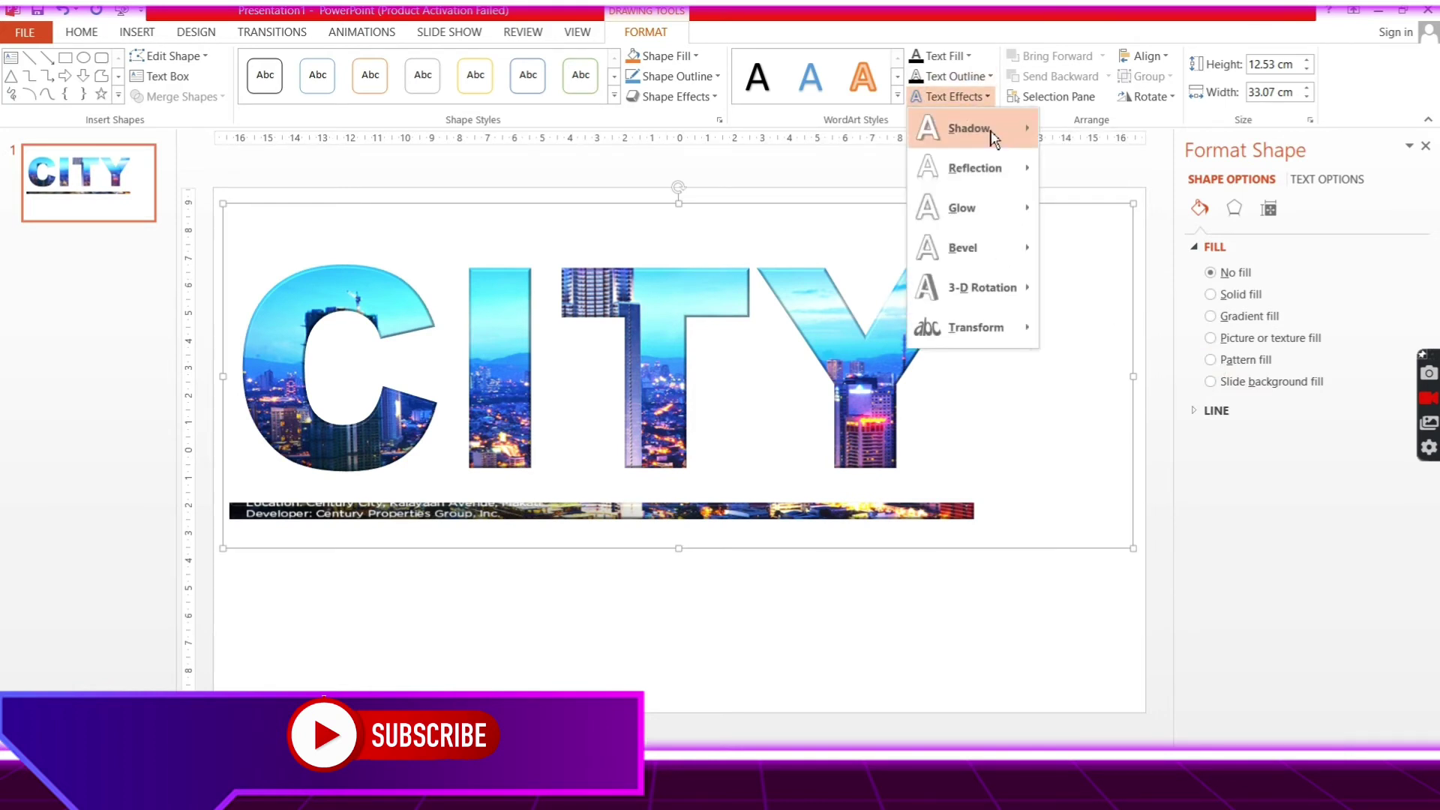
mouse_move(993, 137)
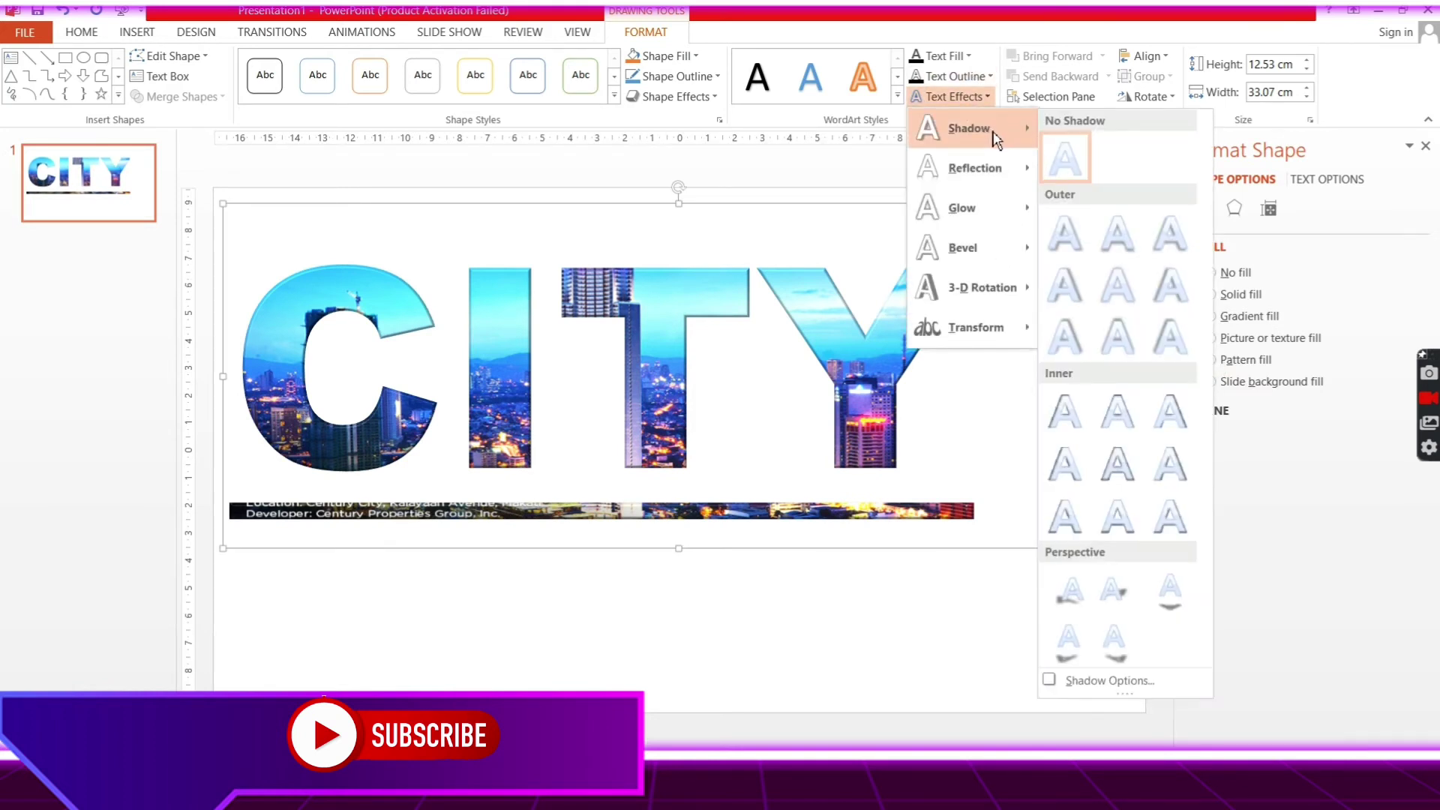
click(1171, 339)
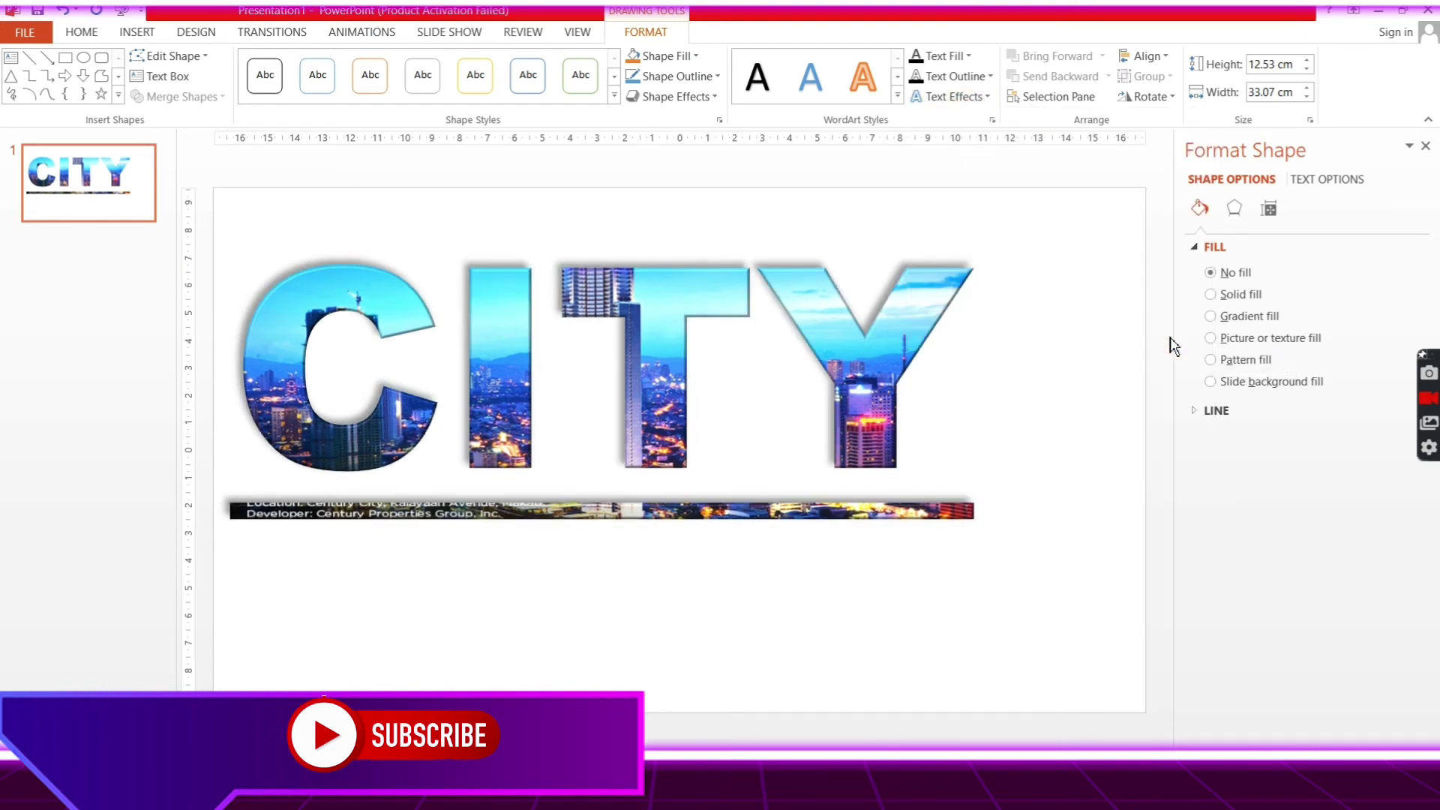
Select all the CITY text in the text box and copy it.
click(972, 636)
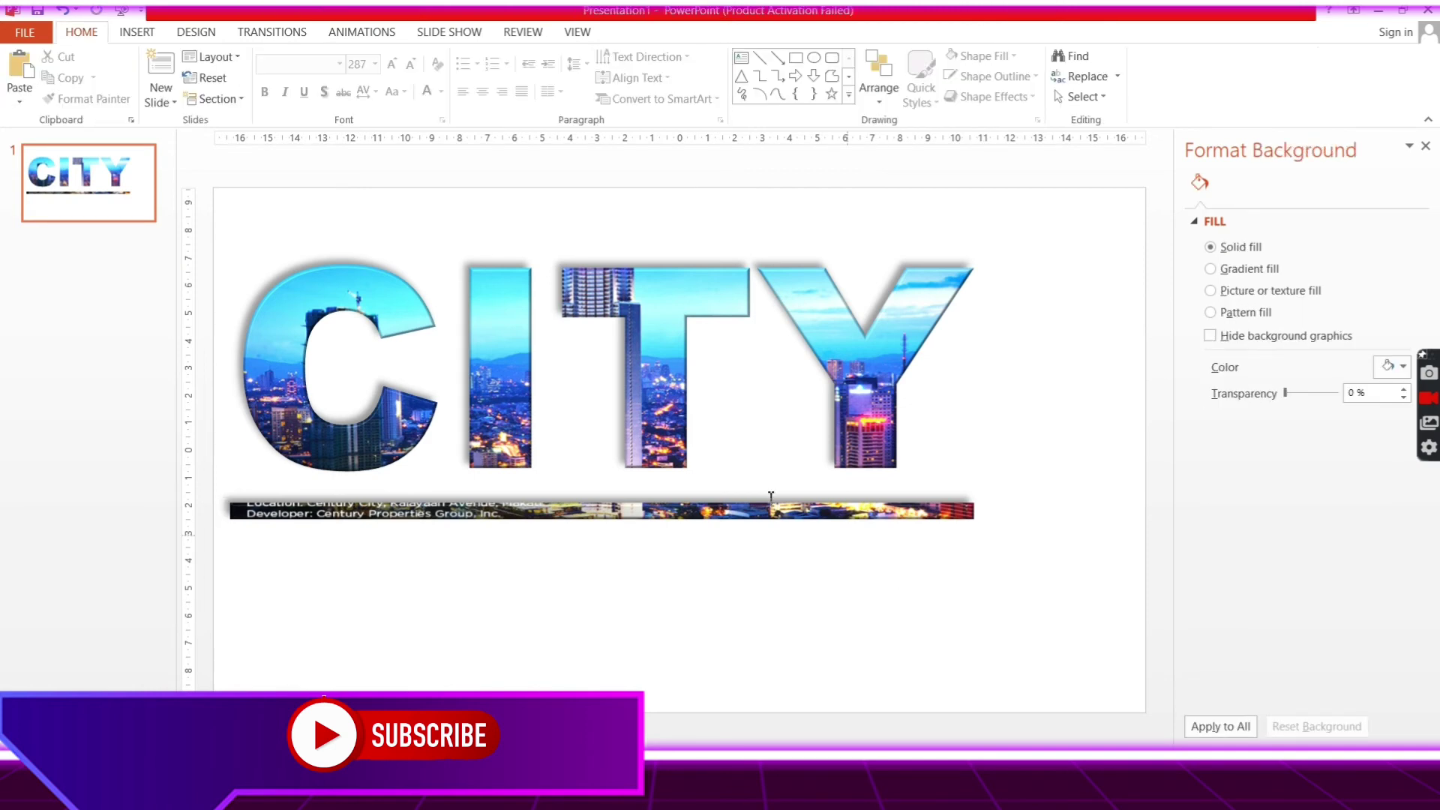
click(641, 469)
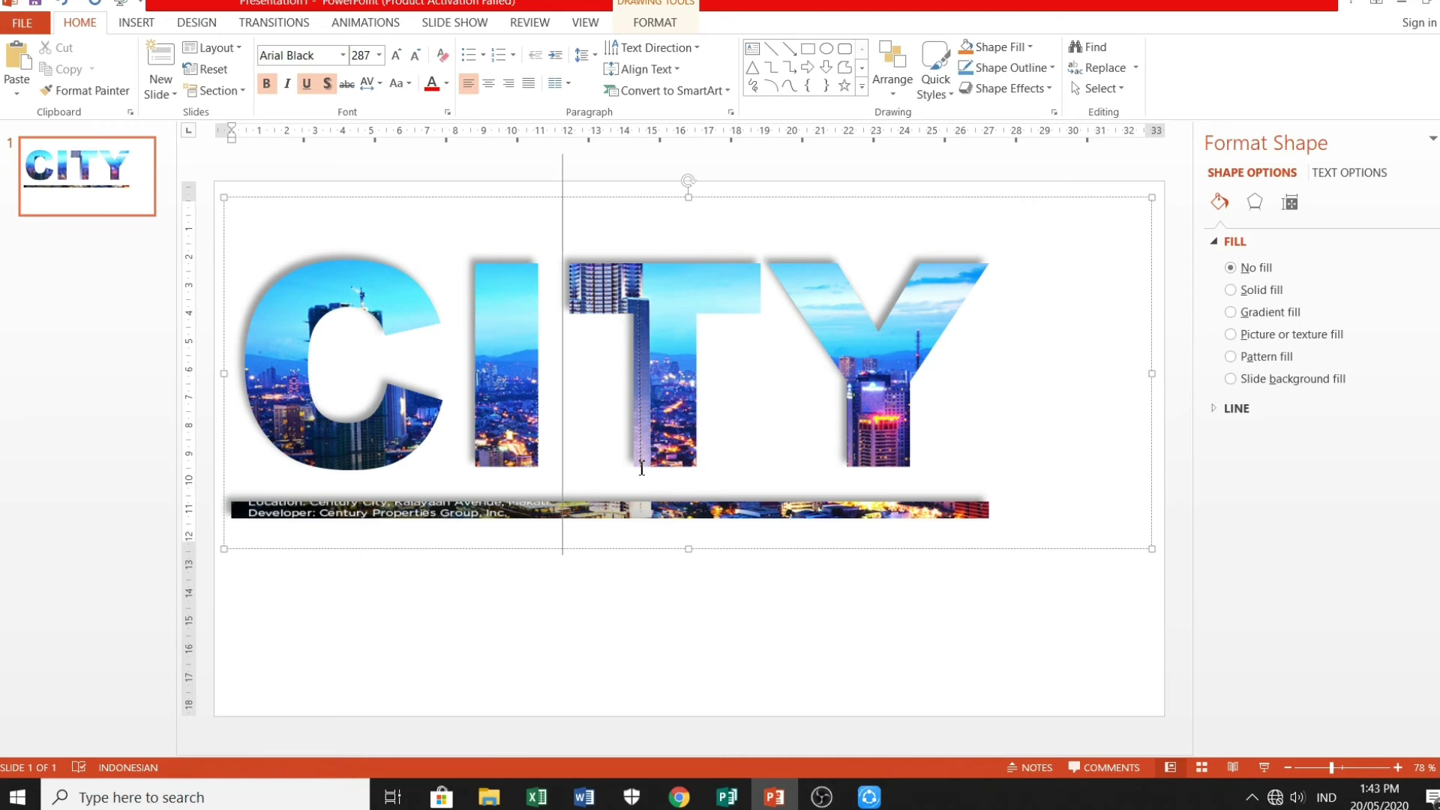
key(ctrl+a)
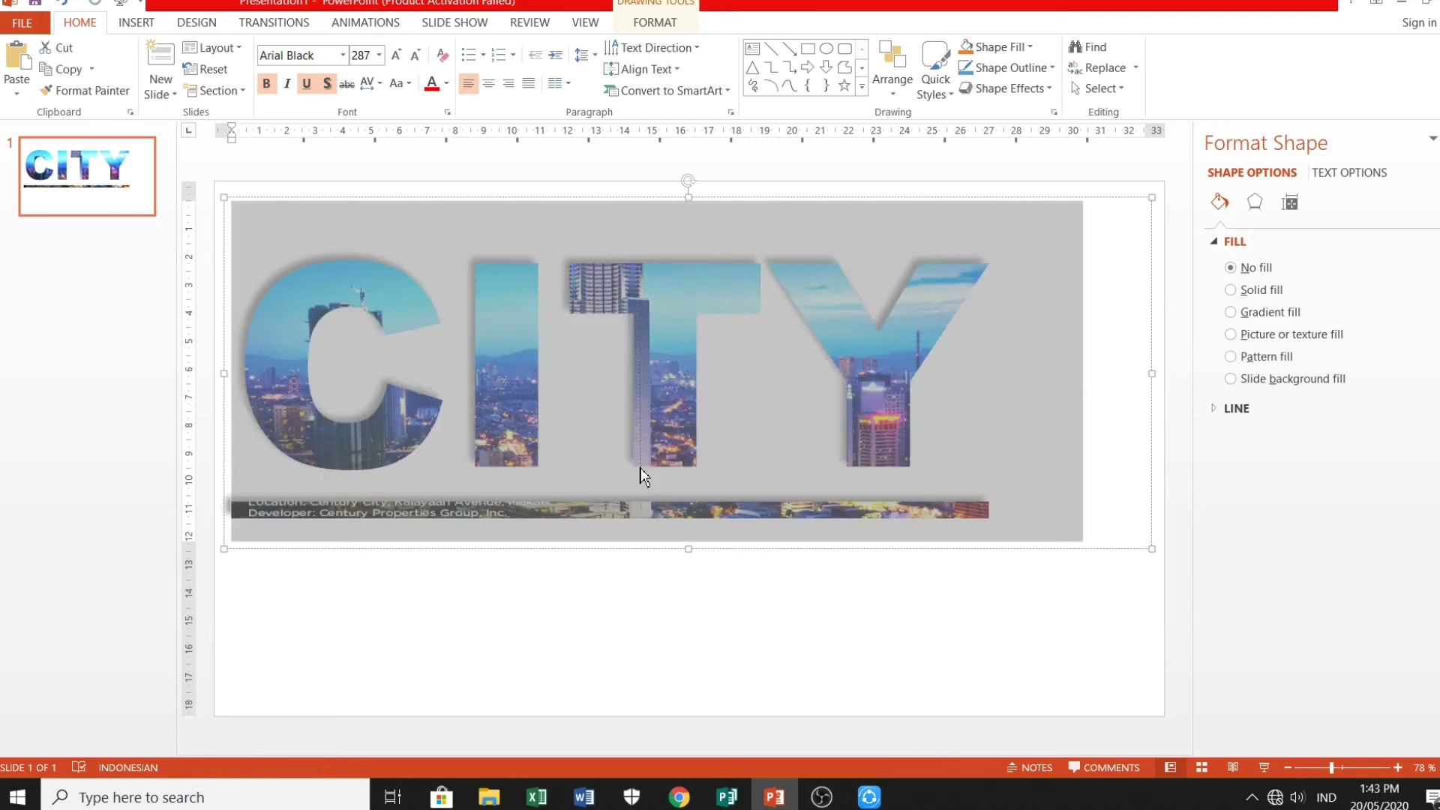
right_click(640, 344)
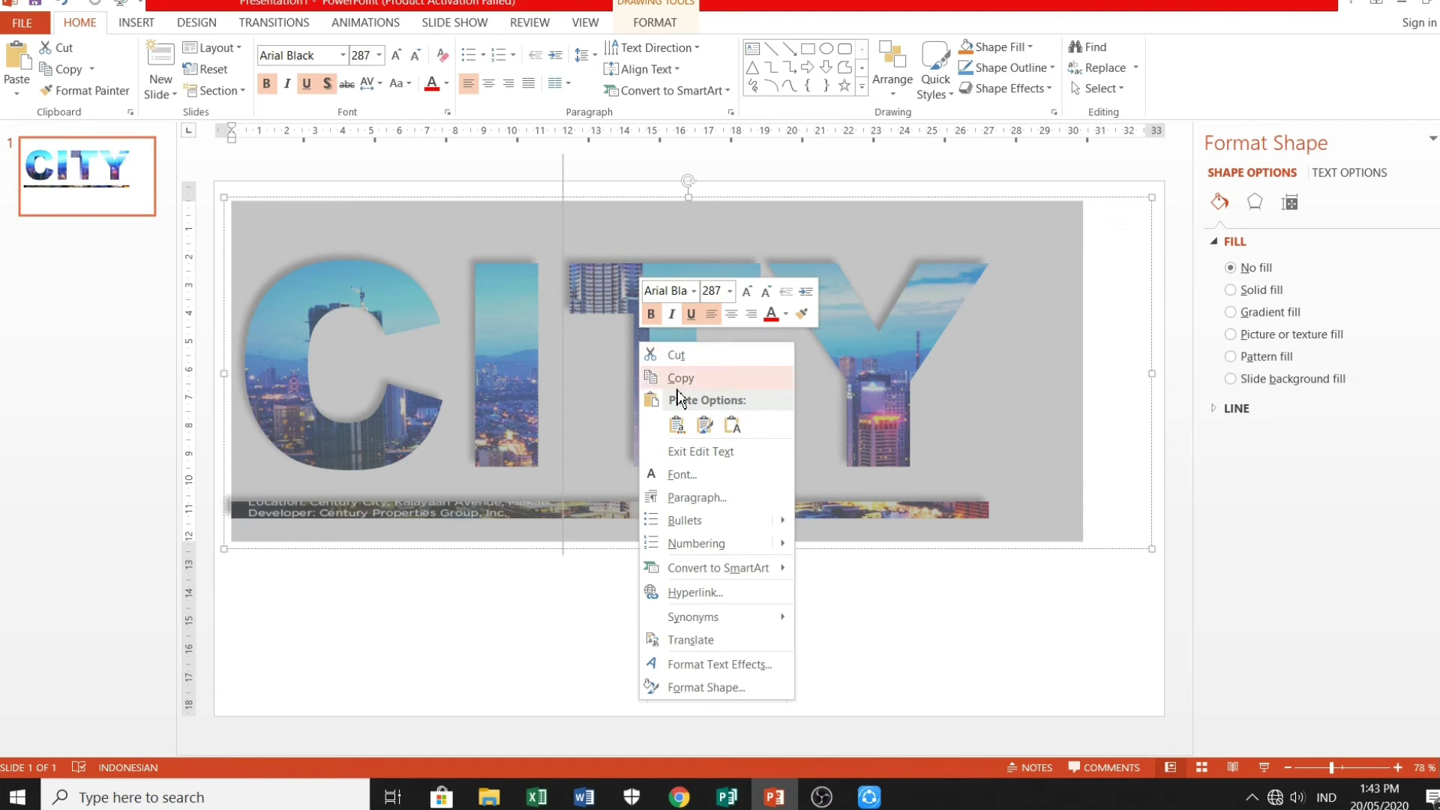
click(681, 379)
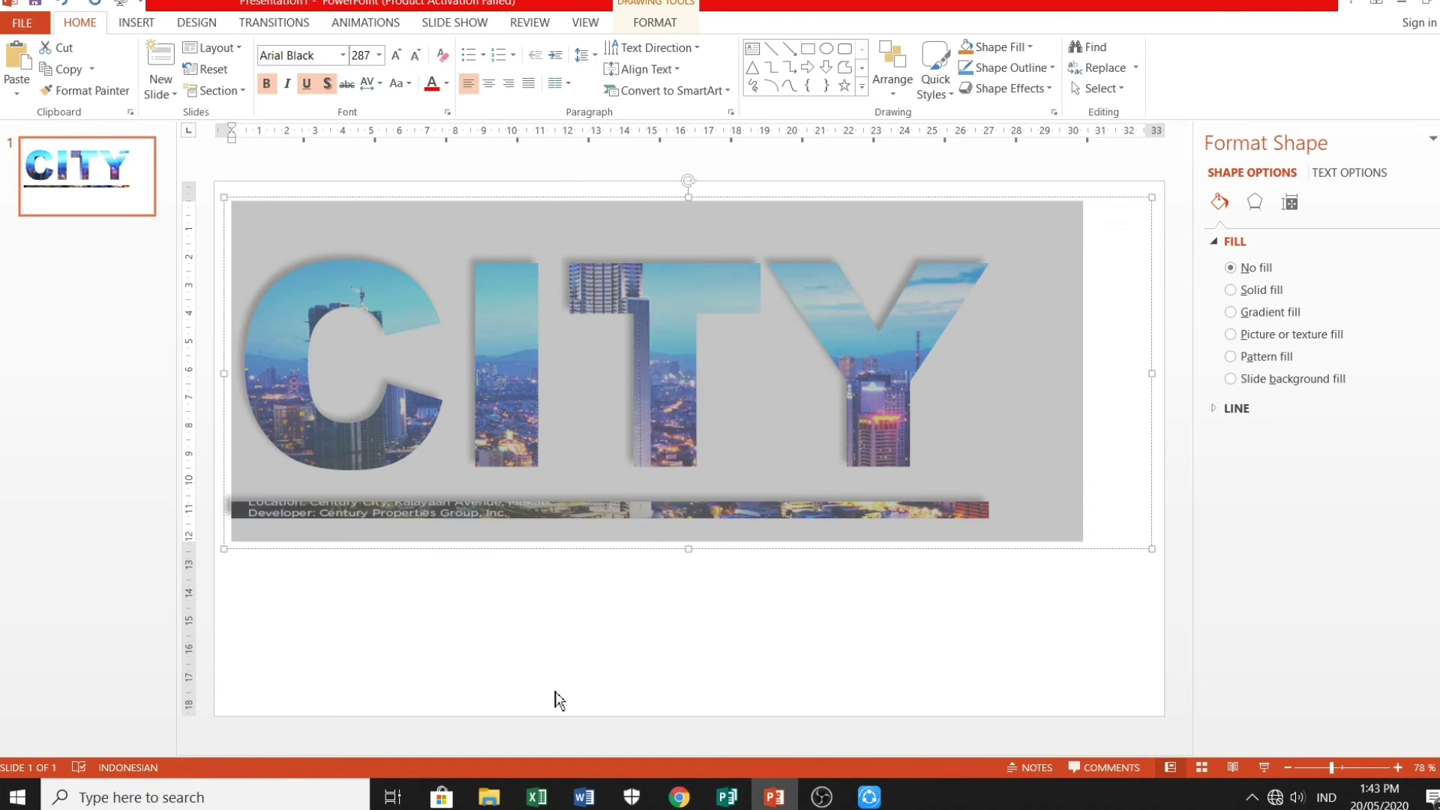
In Word's Document2, undo a plain paste and paste CITY as a picture.
mouse_move(586, 802)
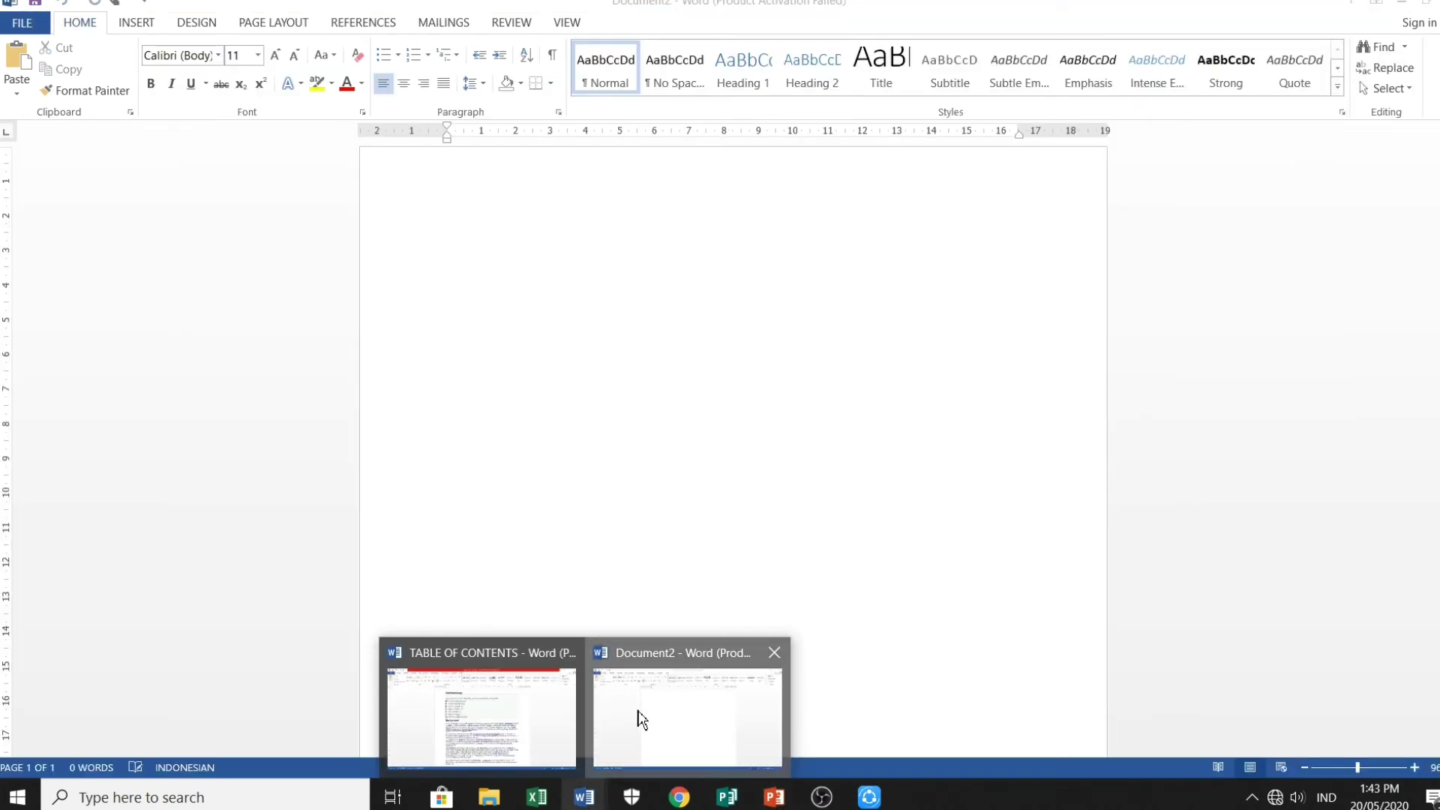
click(636, 713)
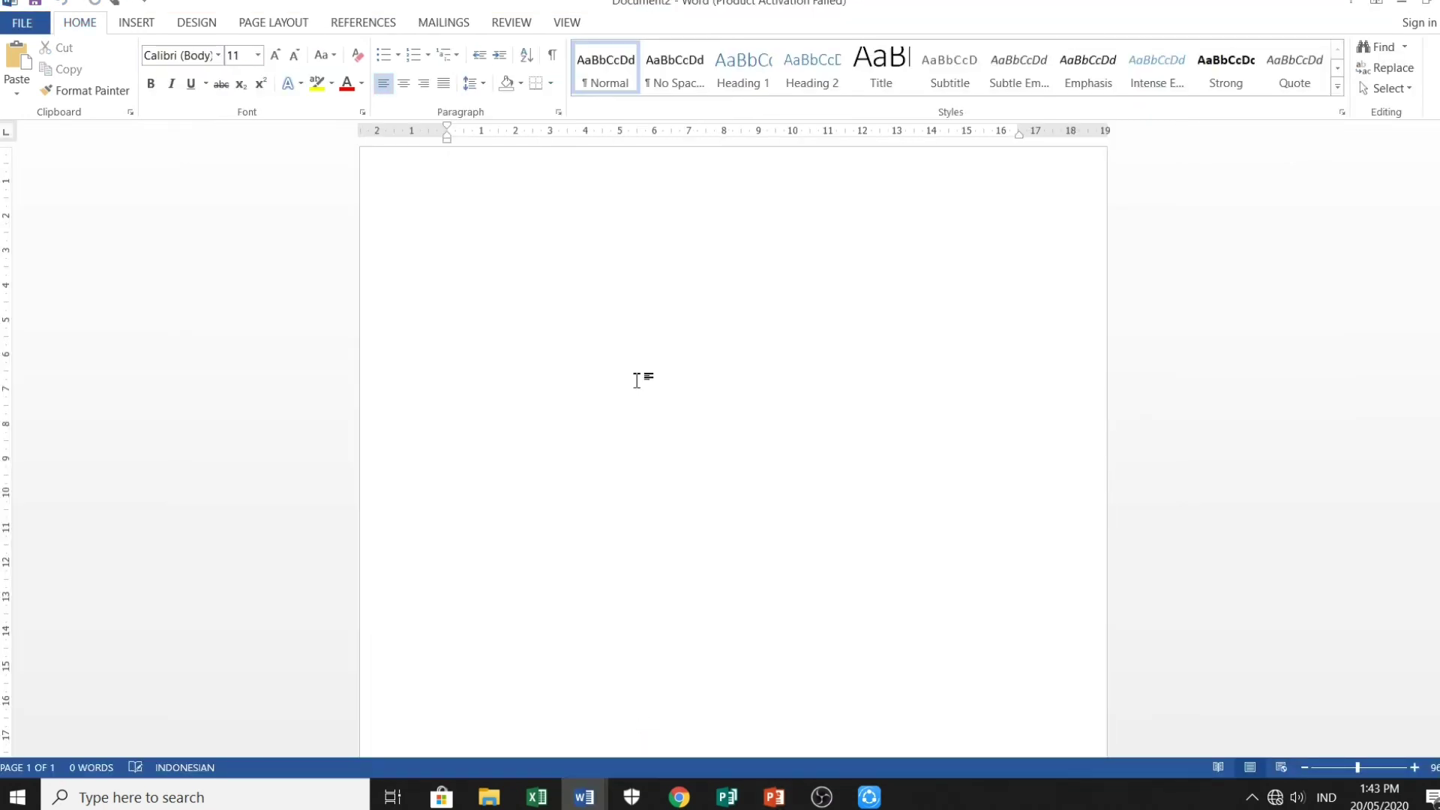
right_click(630, 301)
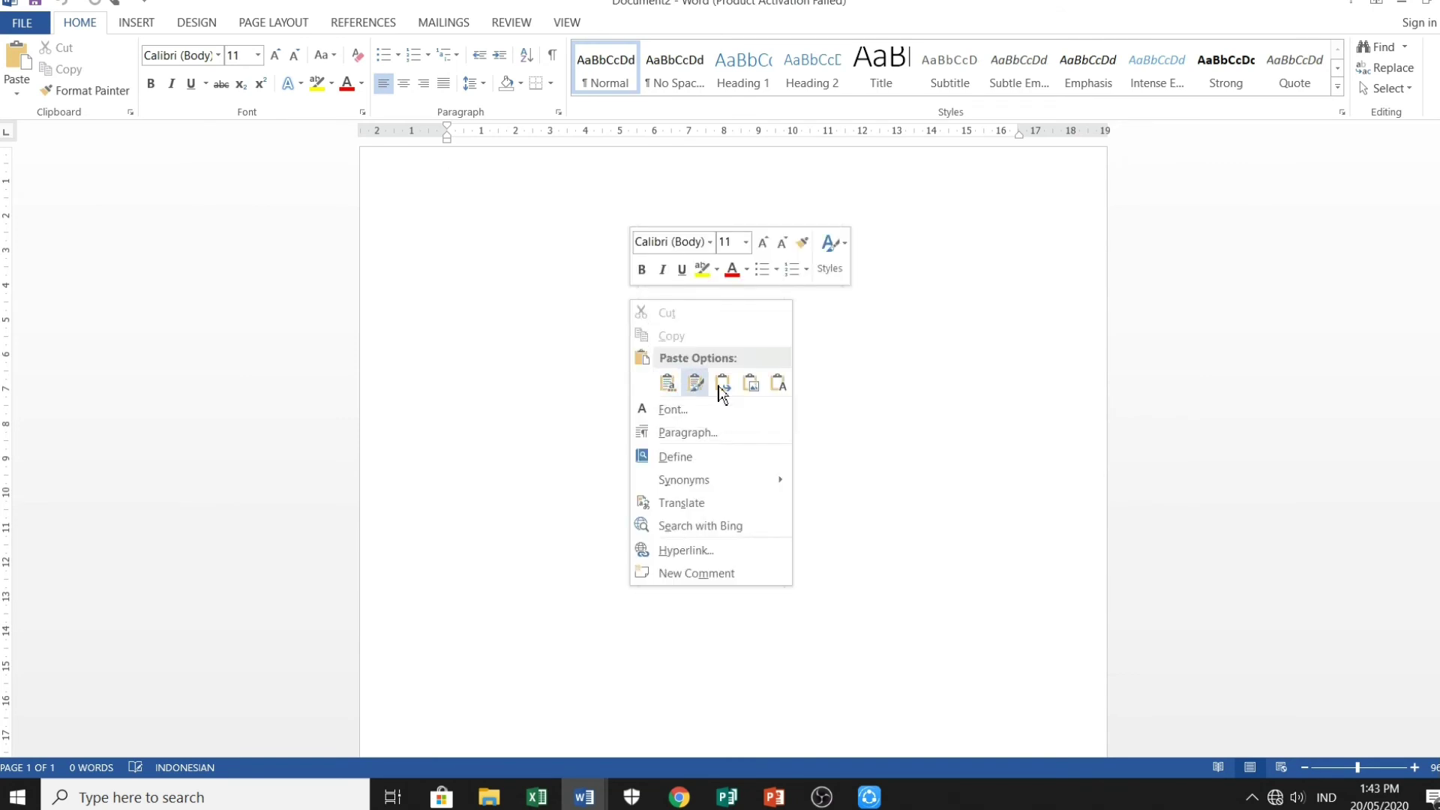
click(16, 64)
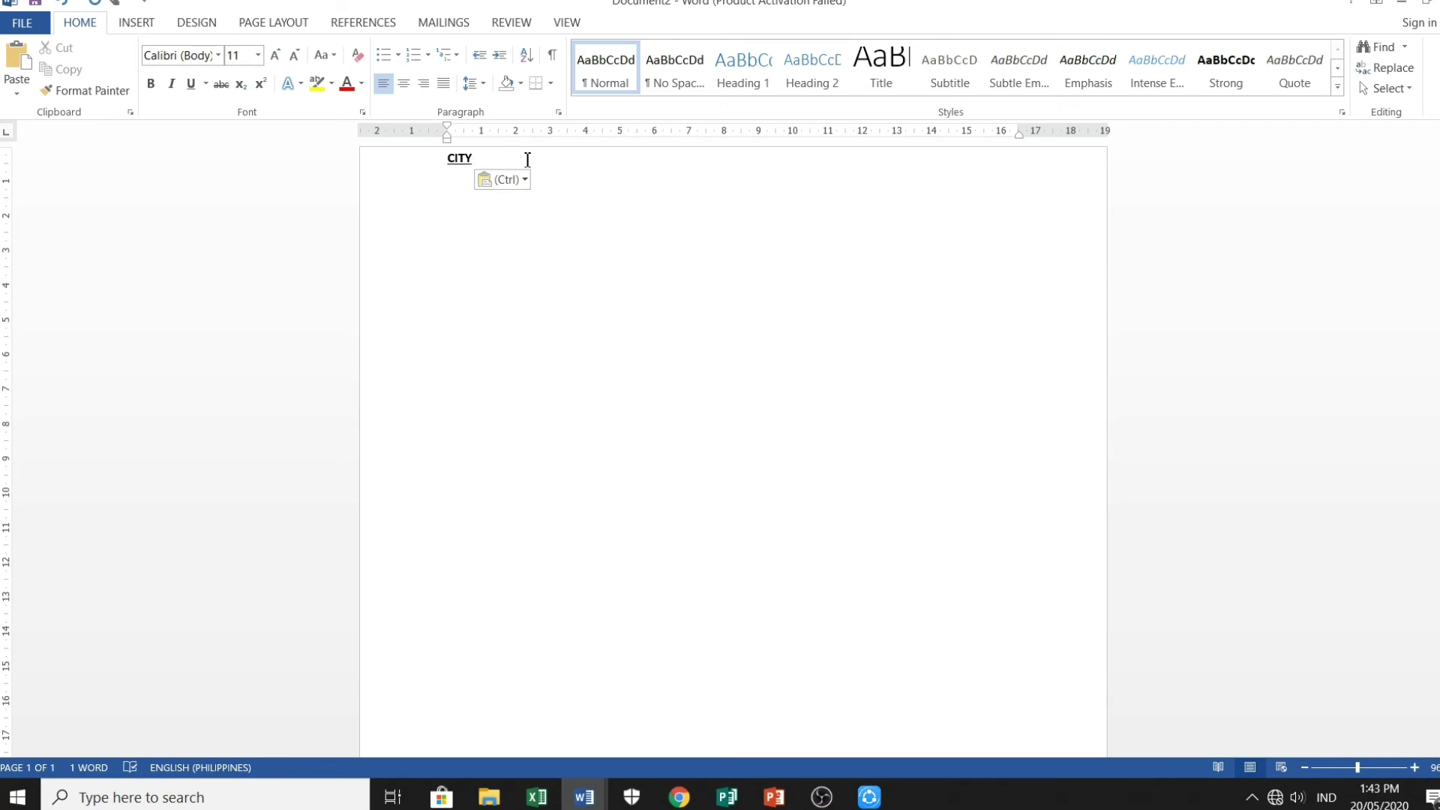
key(ctrl+z)
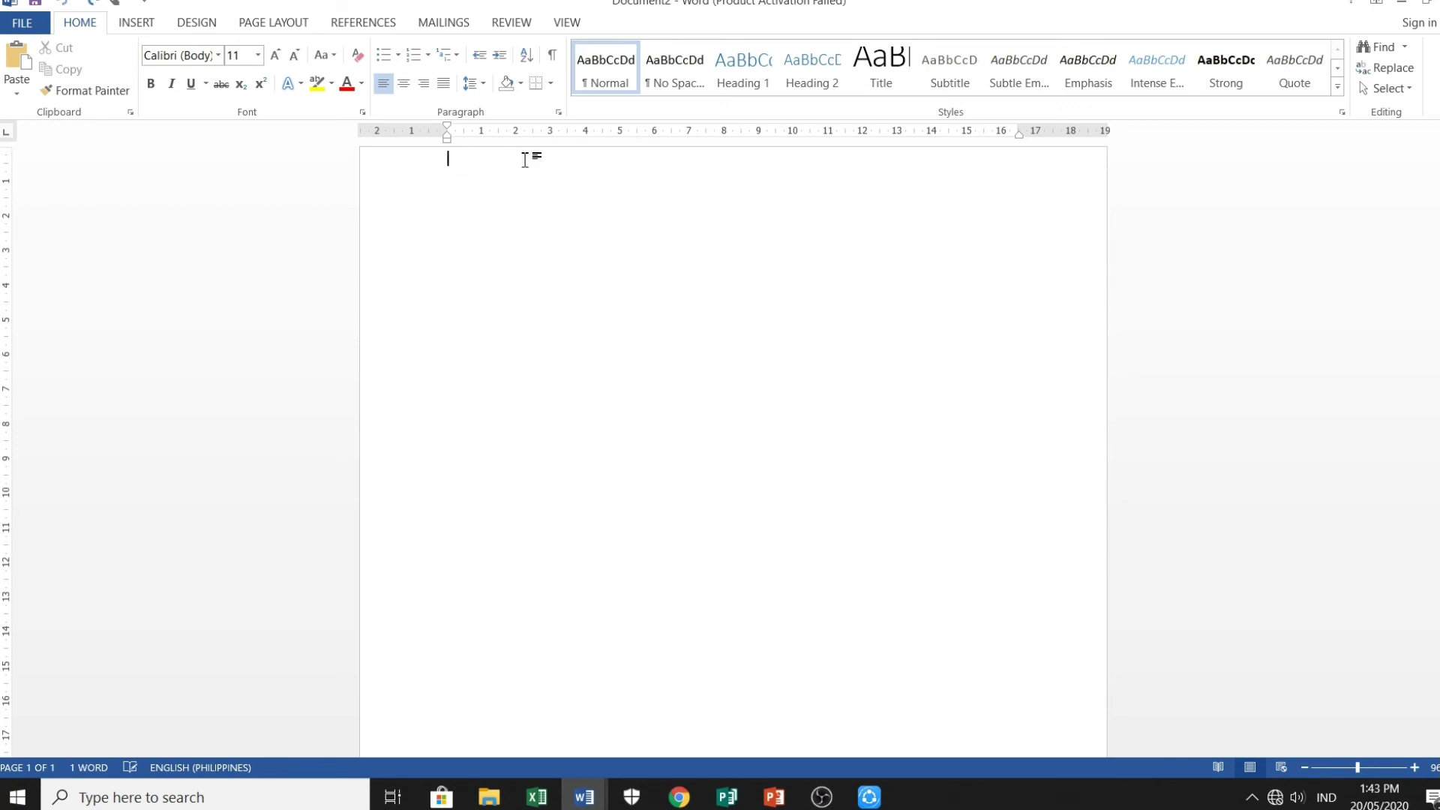
right_click(550, 281)
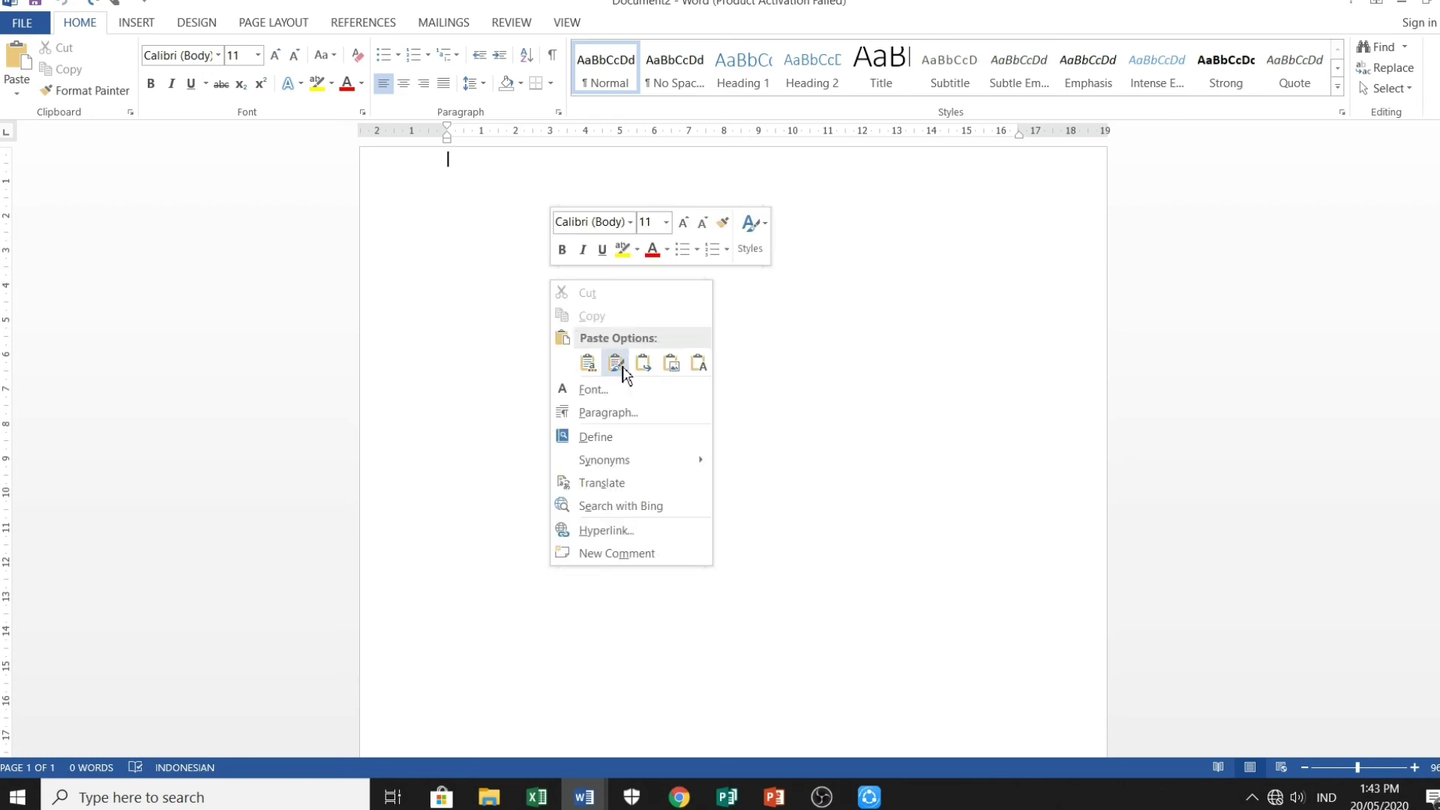
click(676, 369)
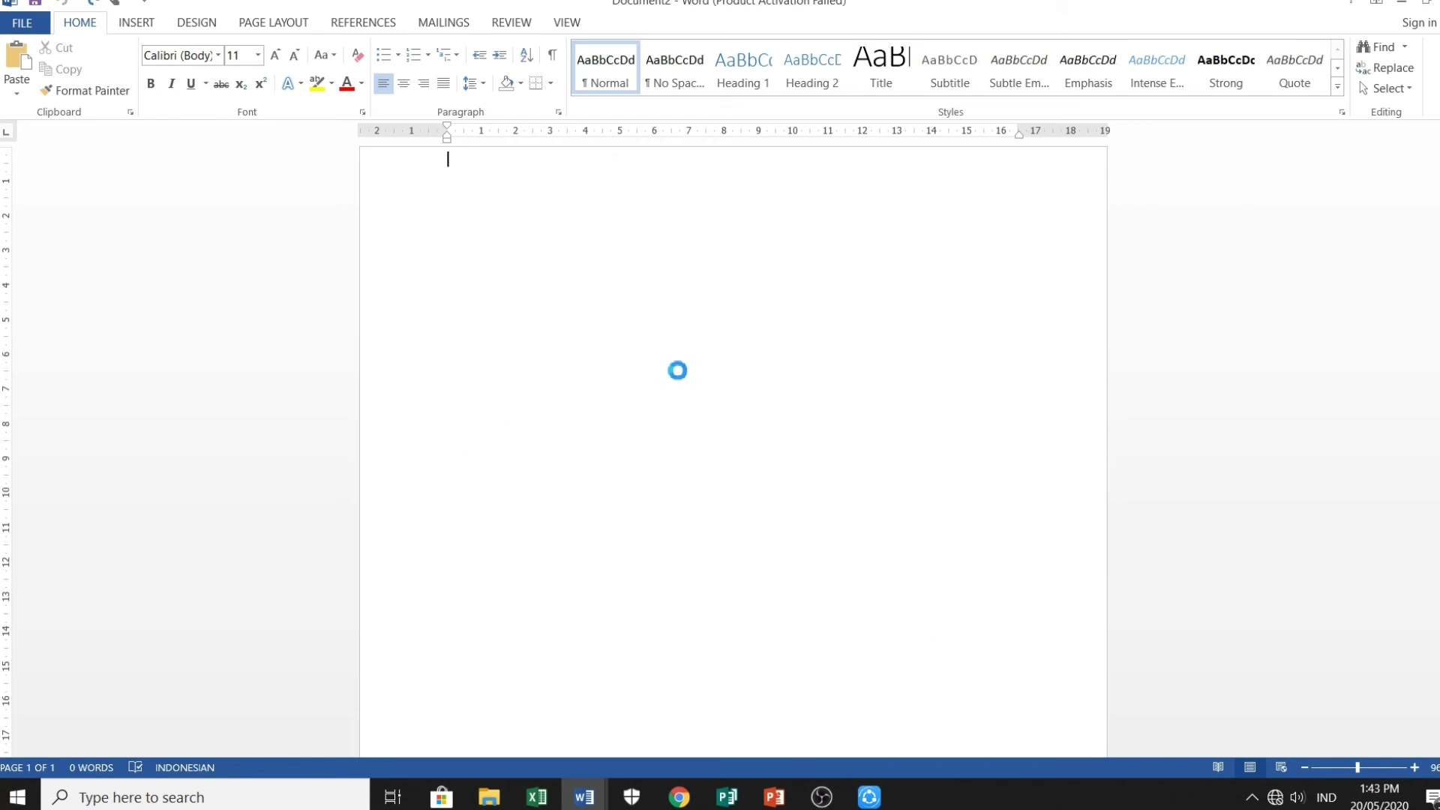
Set the CITY picture's text wrapping to In Front of Text.
right_click(825, 349)
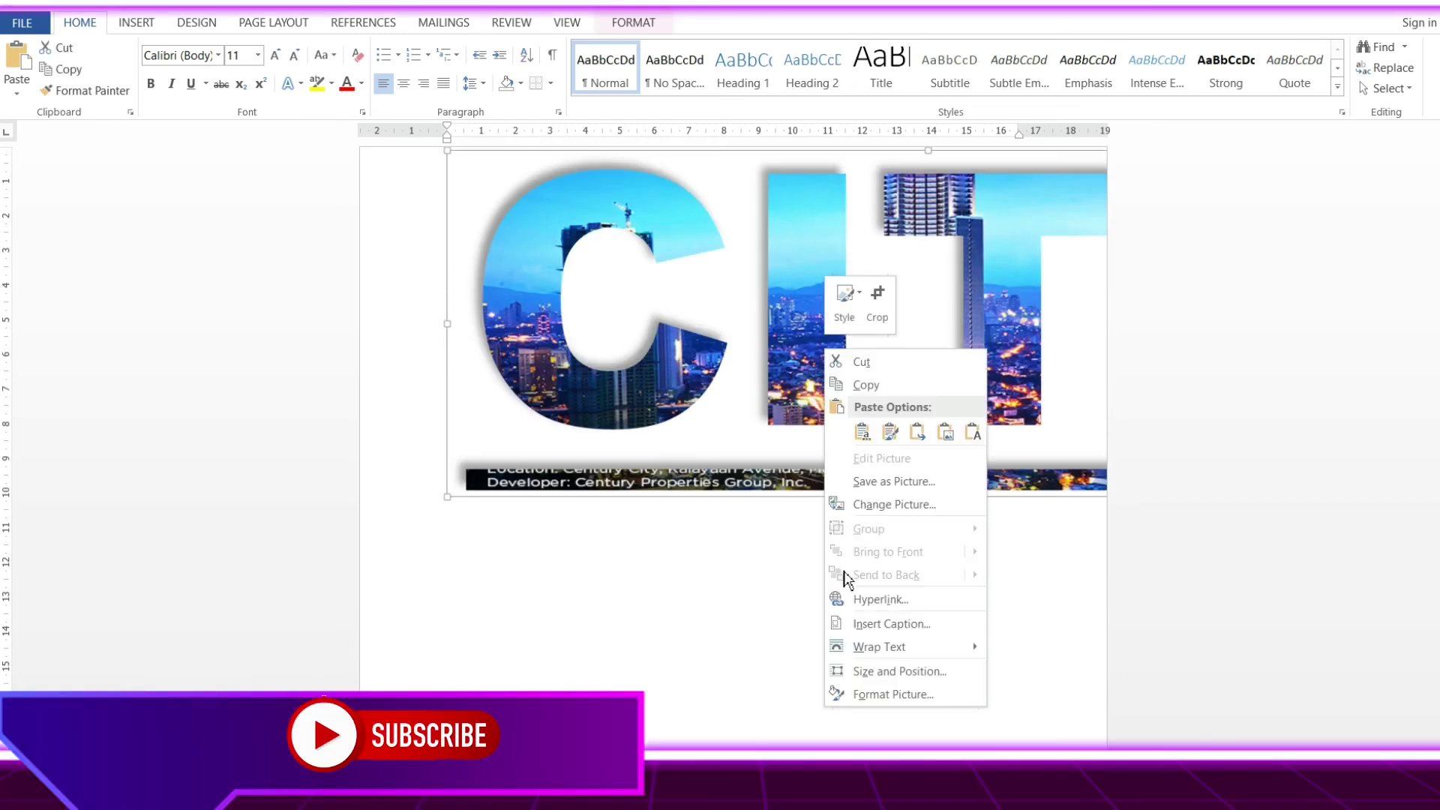
mouse_move(883, 646)
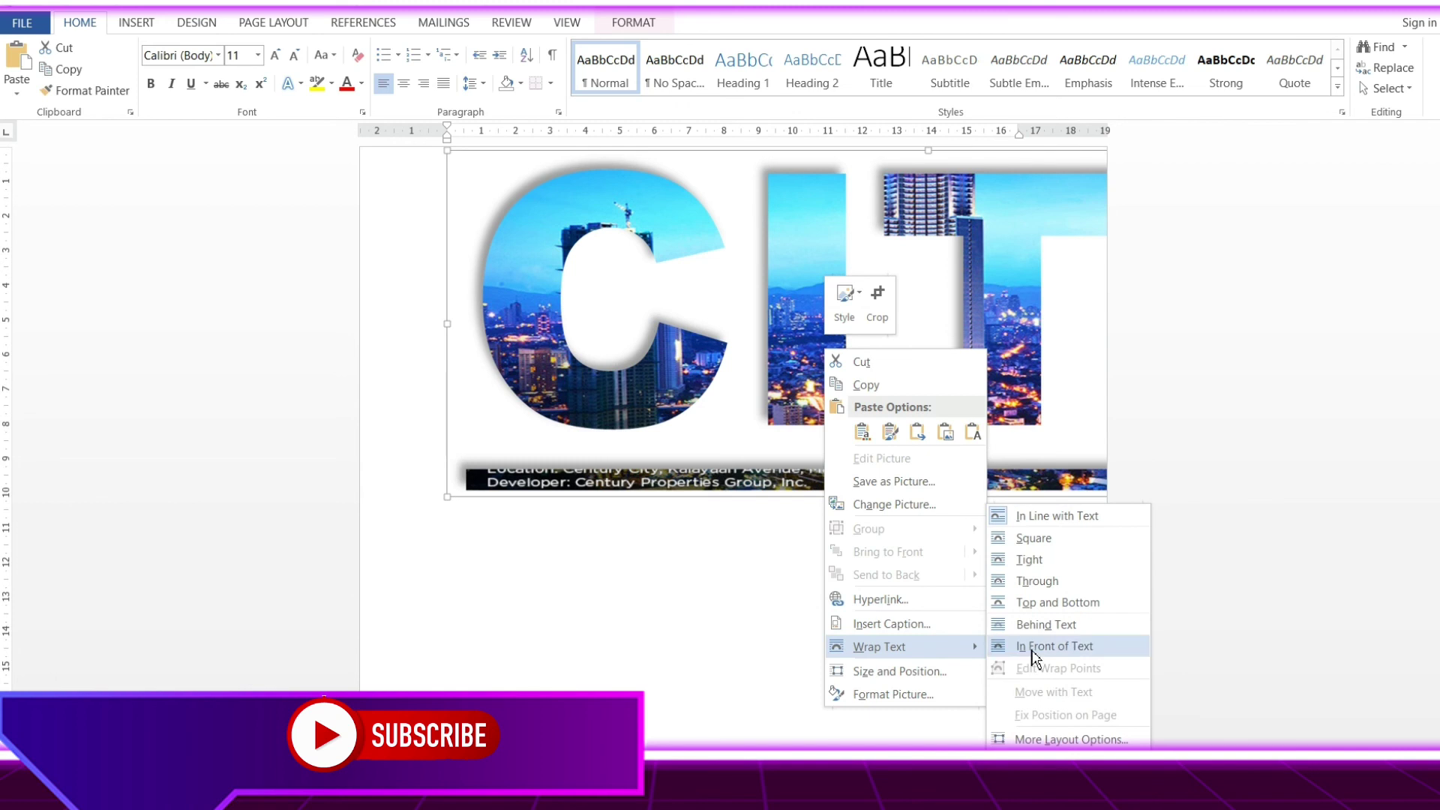
click(1033, 648)
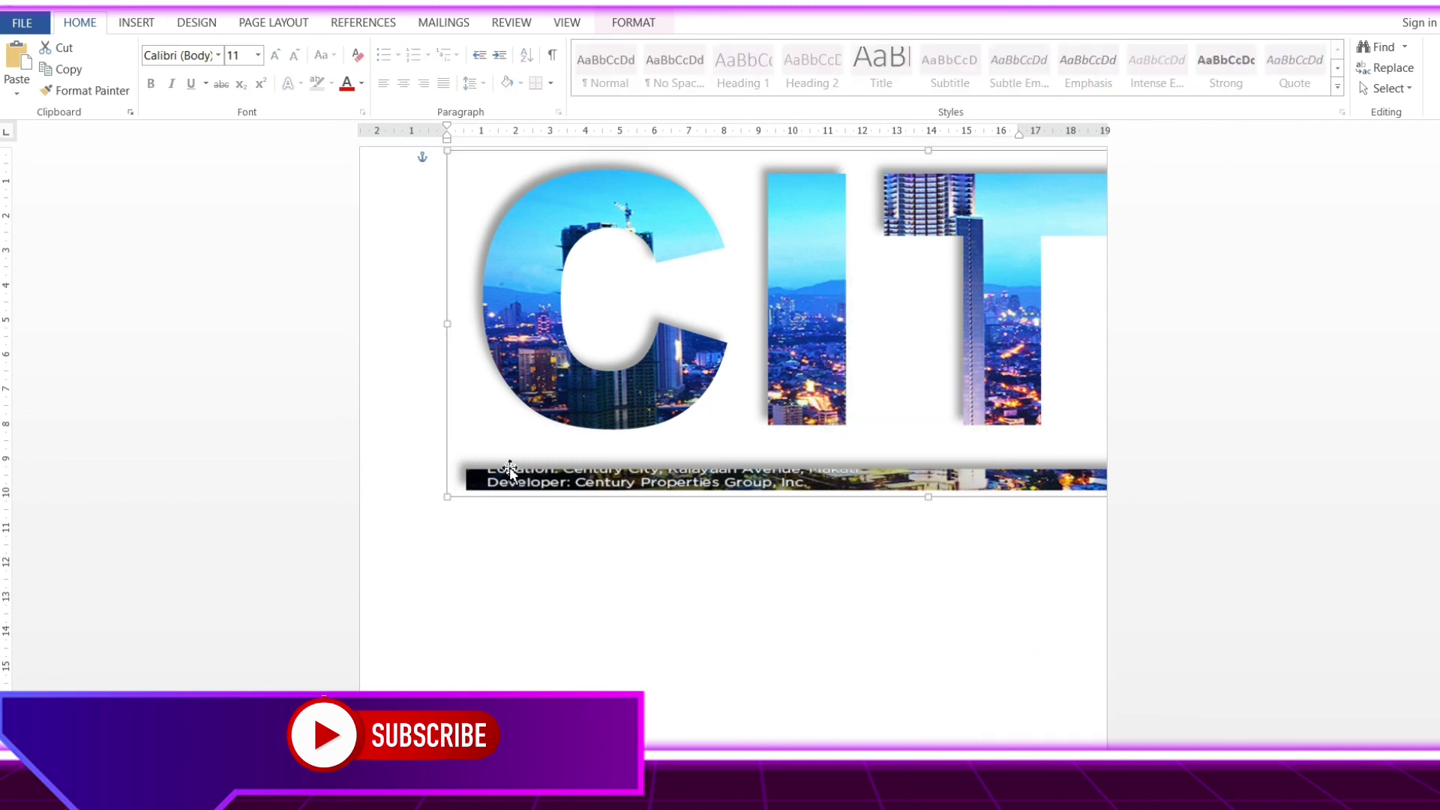
Shrink the CITY picture and centre it on the upper part of the page.
drag(449, 501, 756, 365)
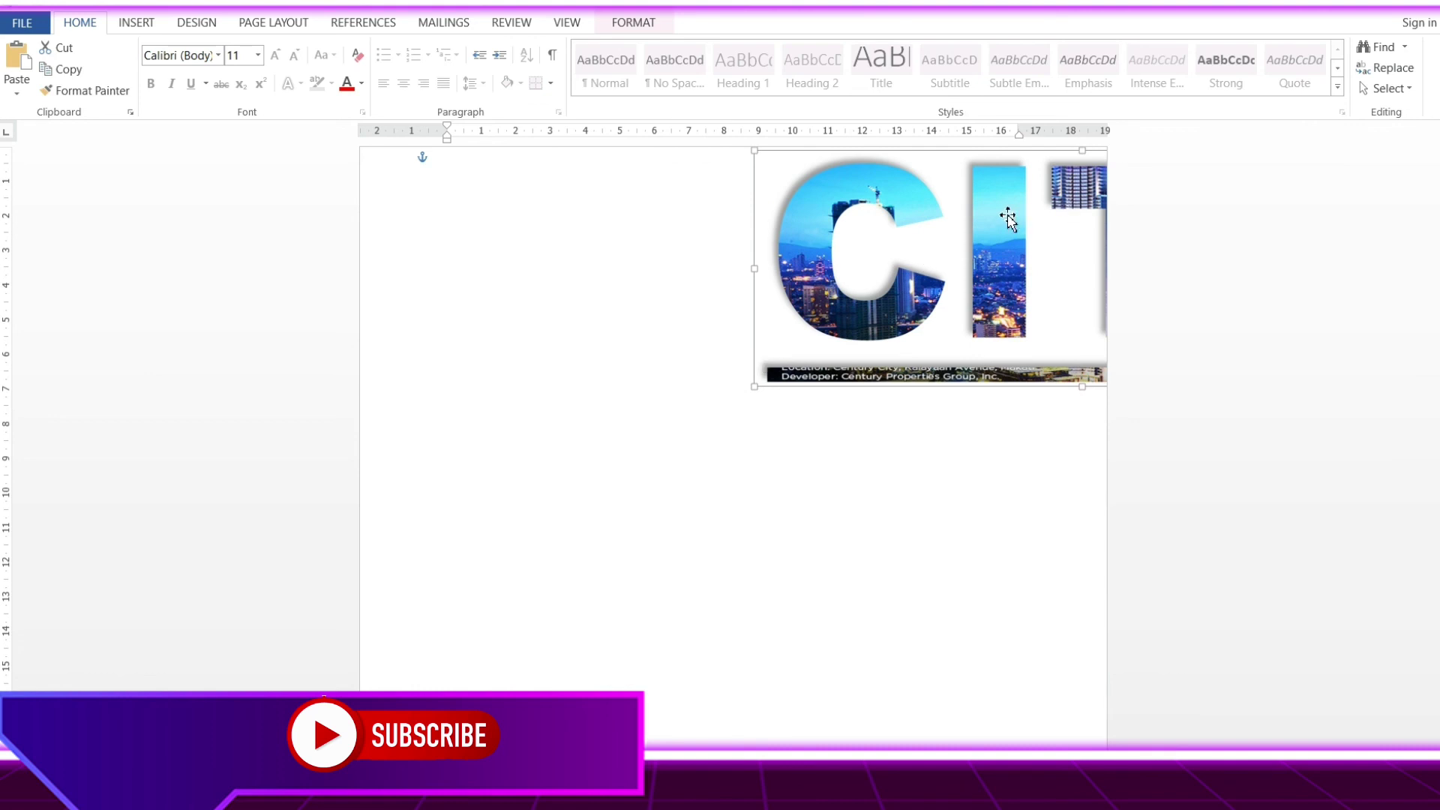
drag(1005, 218, 692, 310)
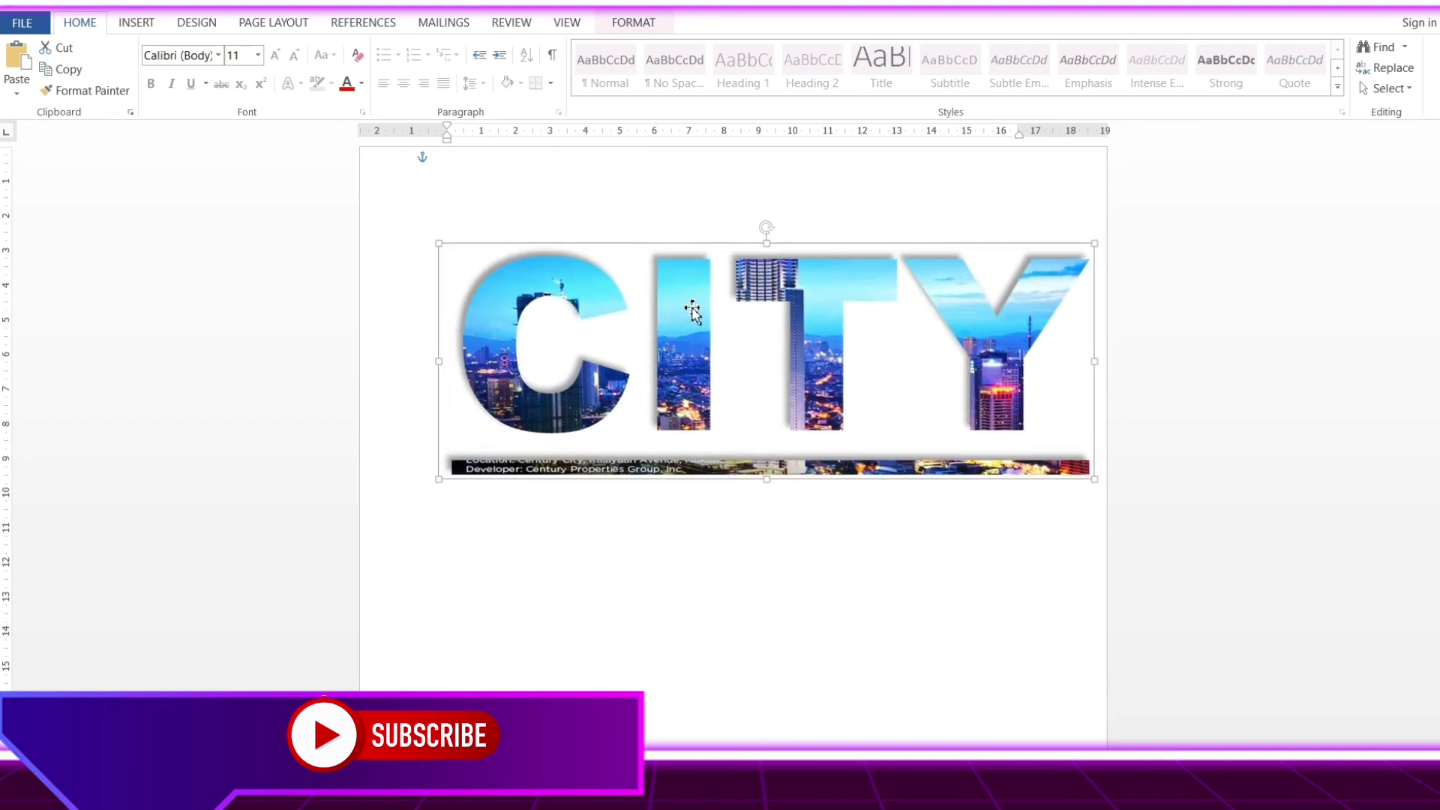
click(767, 527)
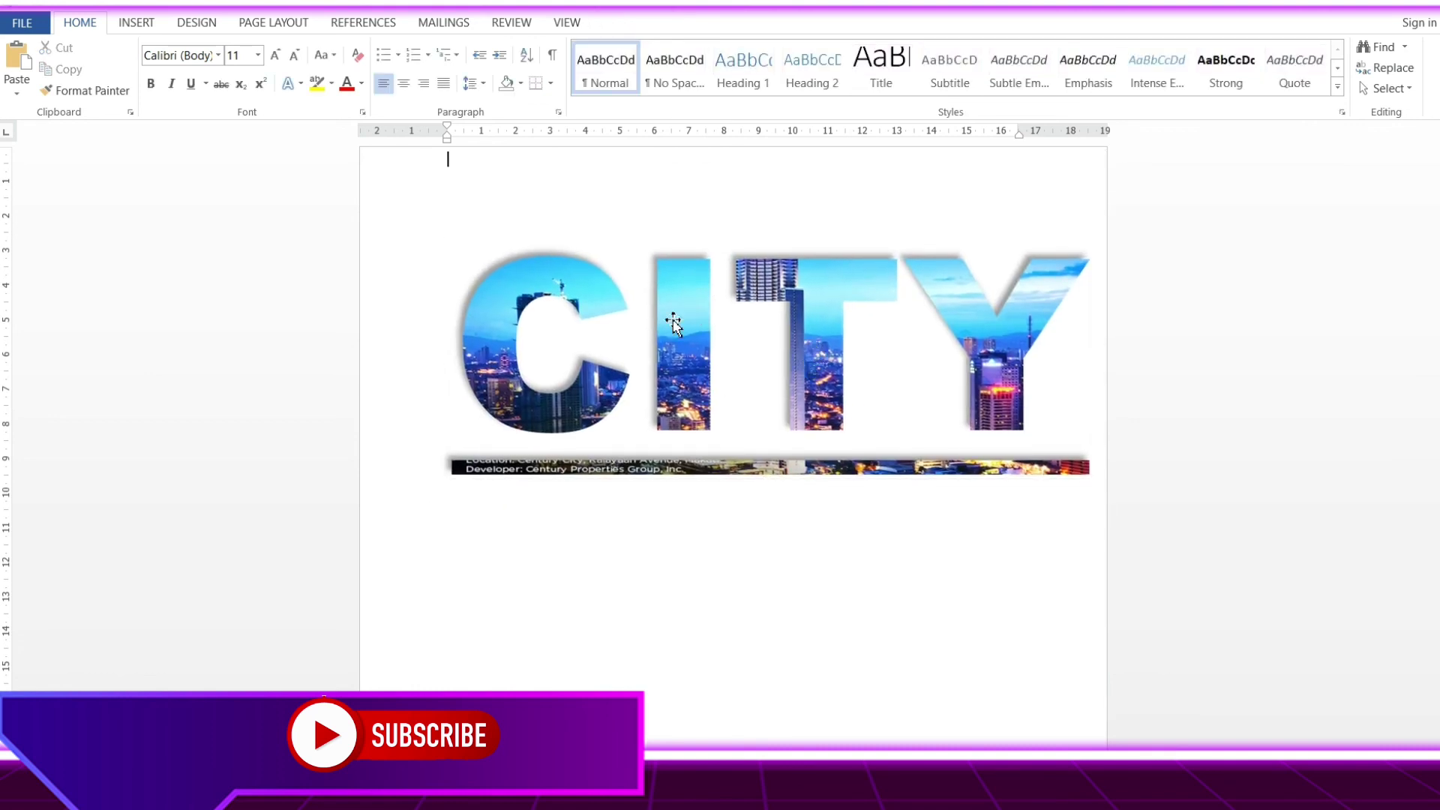